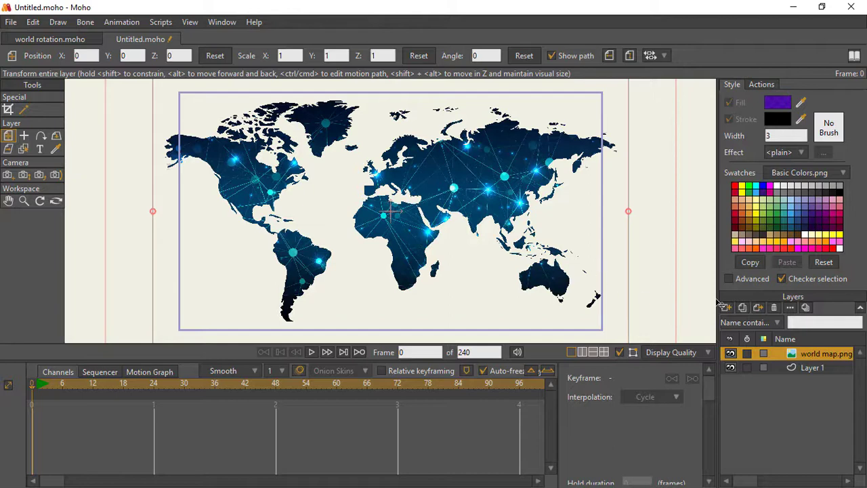
# Step: Colorize the world map layer with fully opaque light blue #63B5DF and render the frame to check it
pyautogui.doubleClick(793, 355)
pyautogui.click(588, 37)
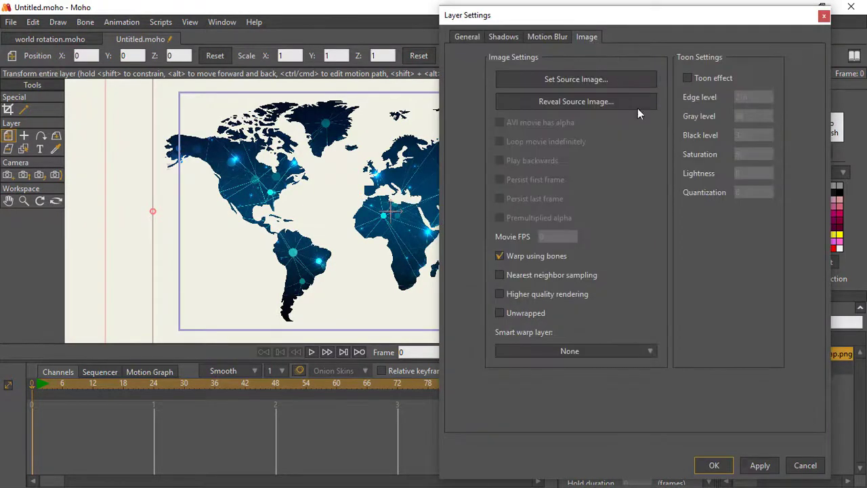
pyautogui.click(469, 37)
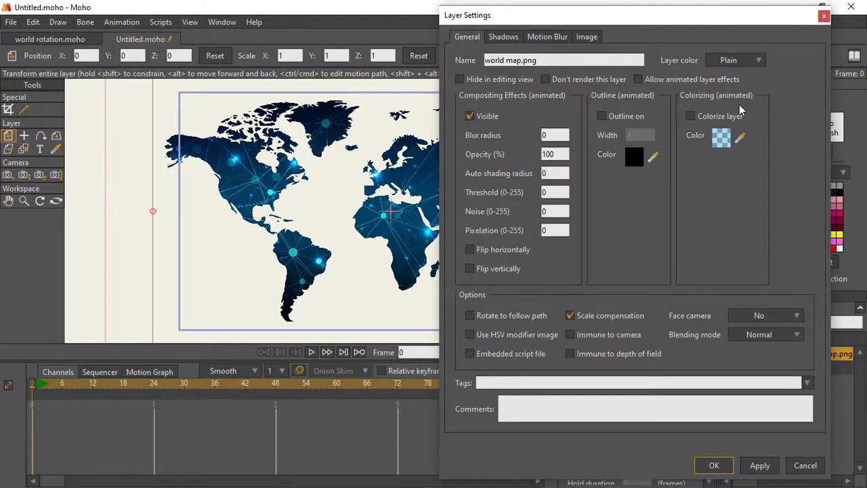
pyautogui.click(690, 117)
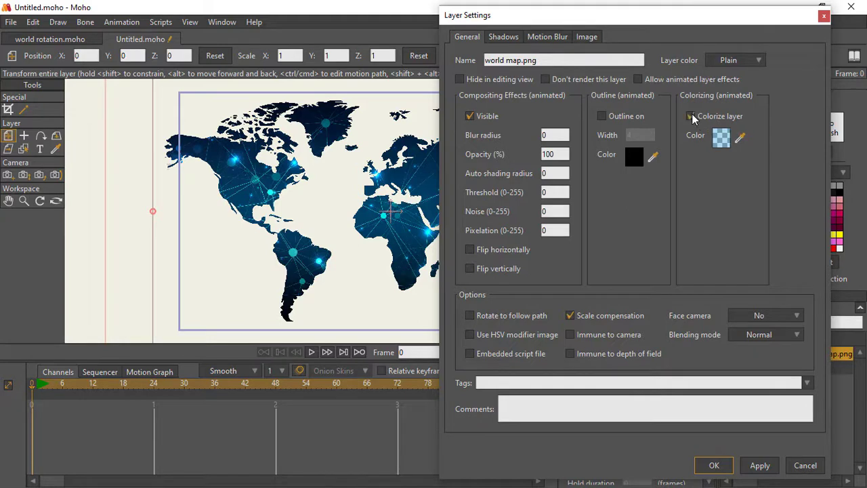
pyautogui.click(721, 138)
pyautogui.moveTo(706, 164); pyautogui.dragTo(704, 88)
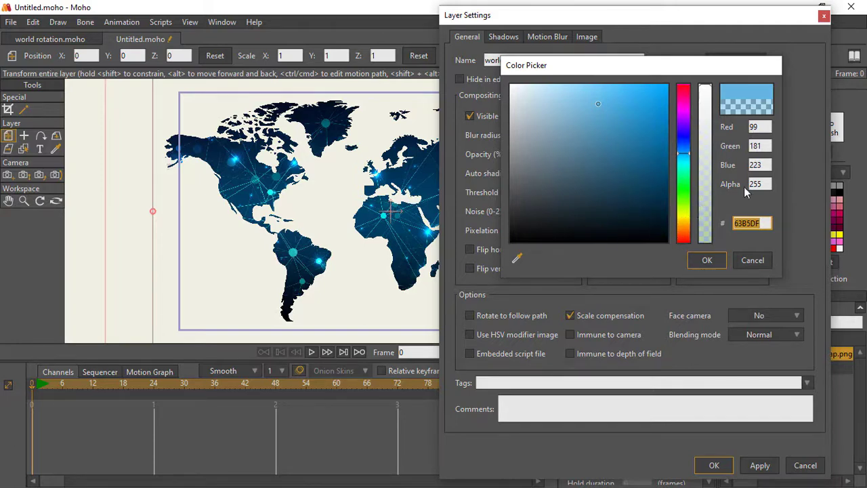
pyautogui.click(704, 261)
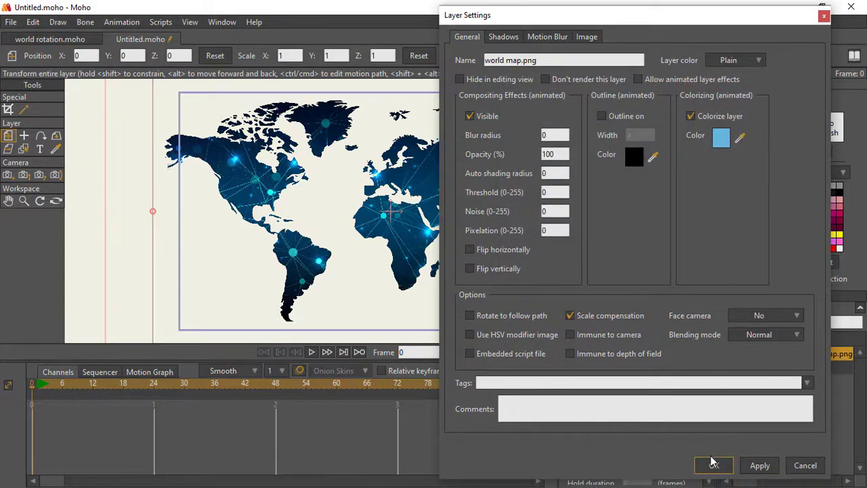
pyautogui.click(715, 466)
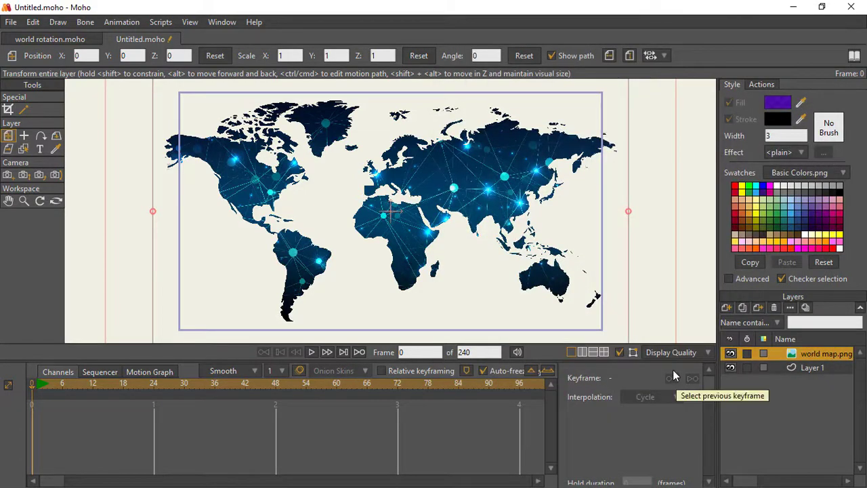
pyautogui.hotkey('ctrl', 'r')
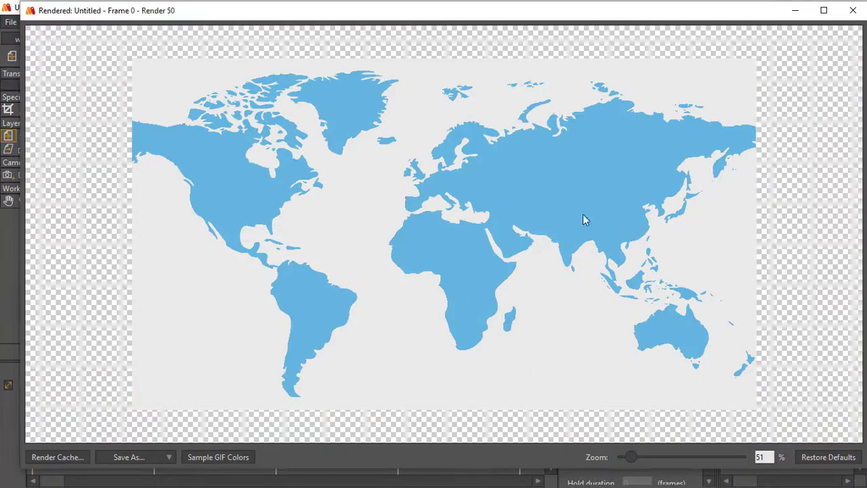
pyautogui.click(852, 11)
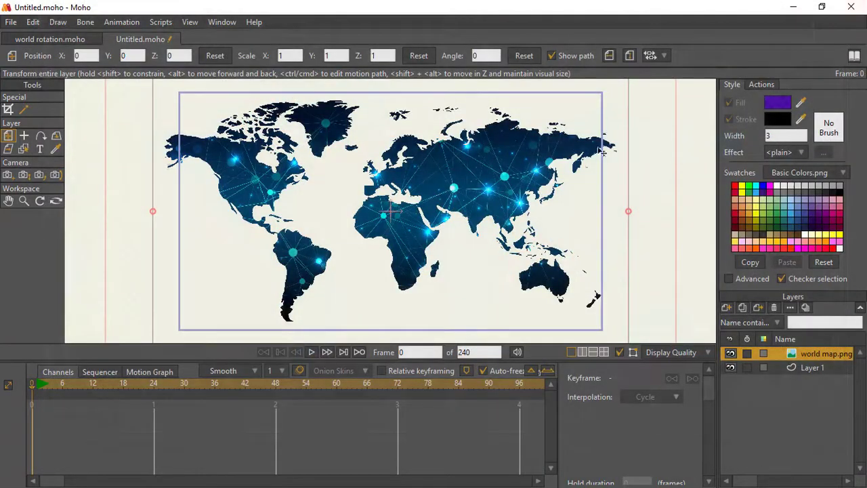
# Step: Duplicate the world map layer and set the copy's colorizing to the darker blue #4896BE
pyautogui.click(742, 308)
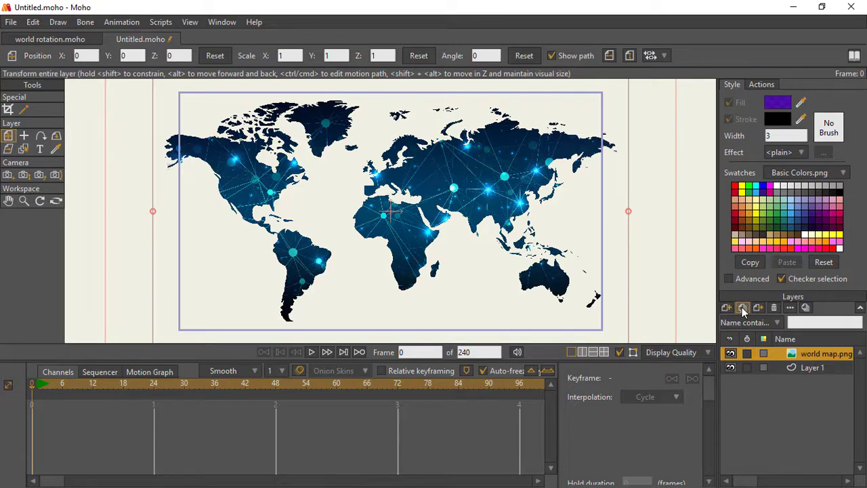
pyautogui.doubleClick(792, 354)
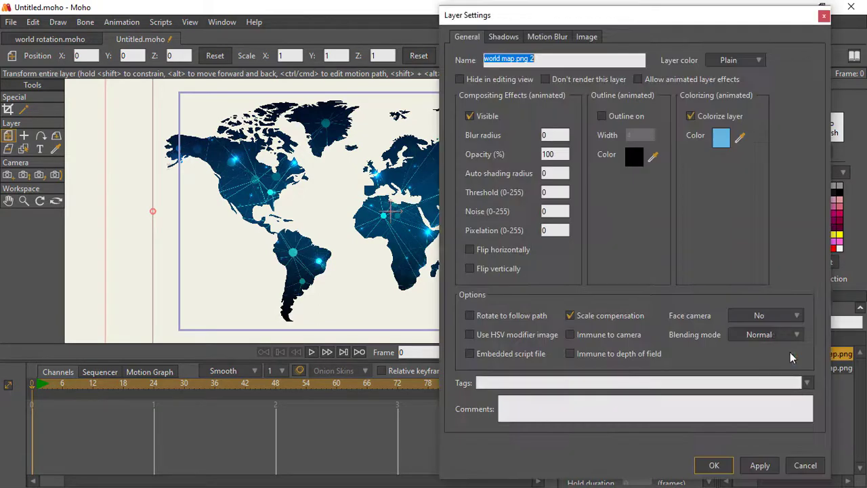
pyautogui.click(725, 141)
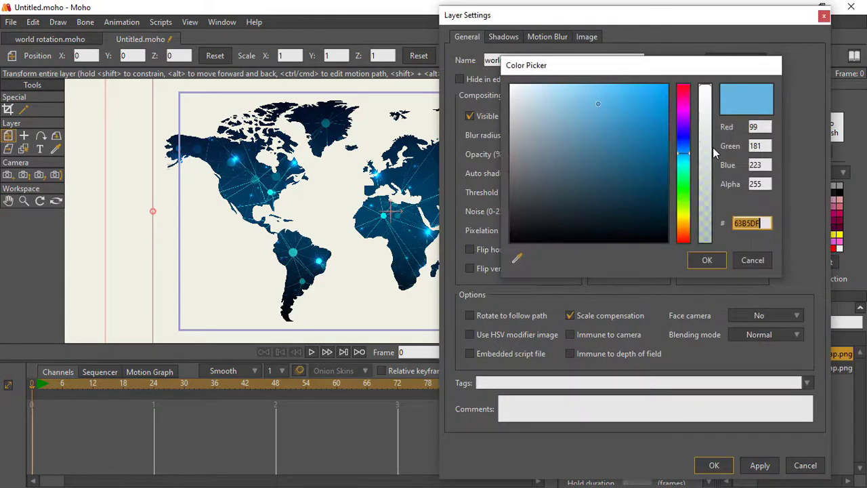
pyautogui.click(607, 125)
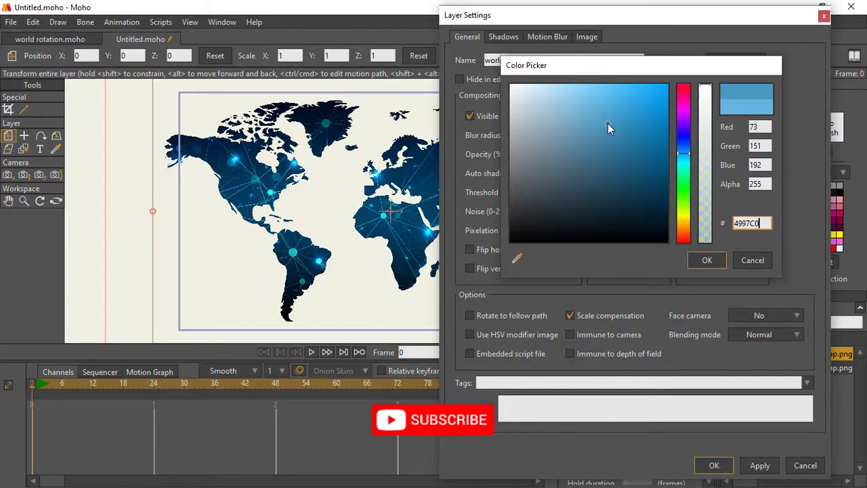
pyautogui.click(608, 124)
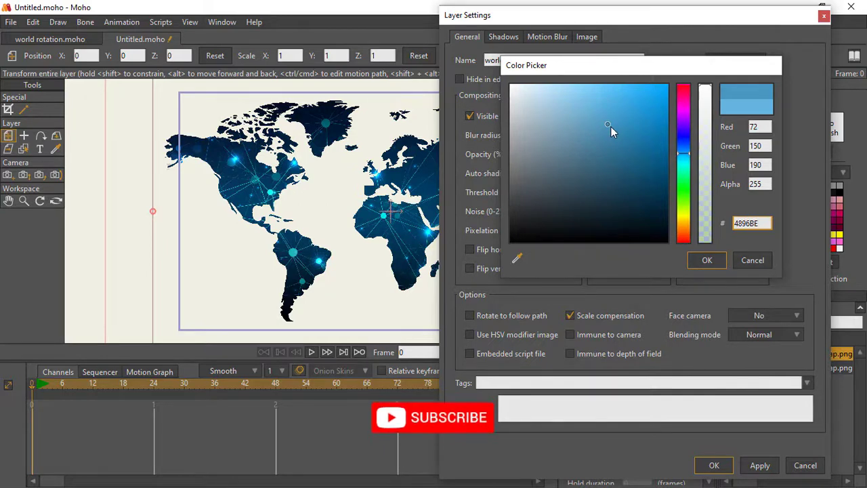
pyautogui.click(728, 465)
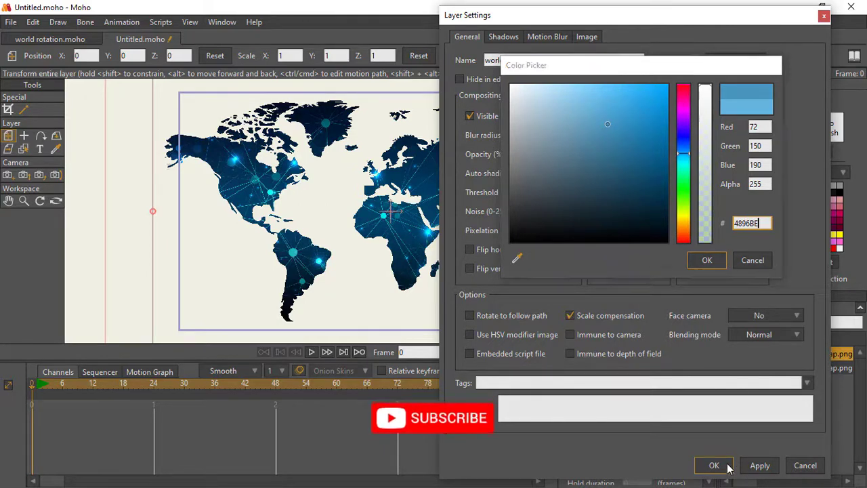
pyautogui.click(710, 264)
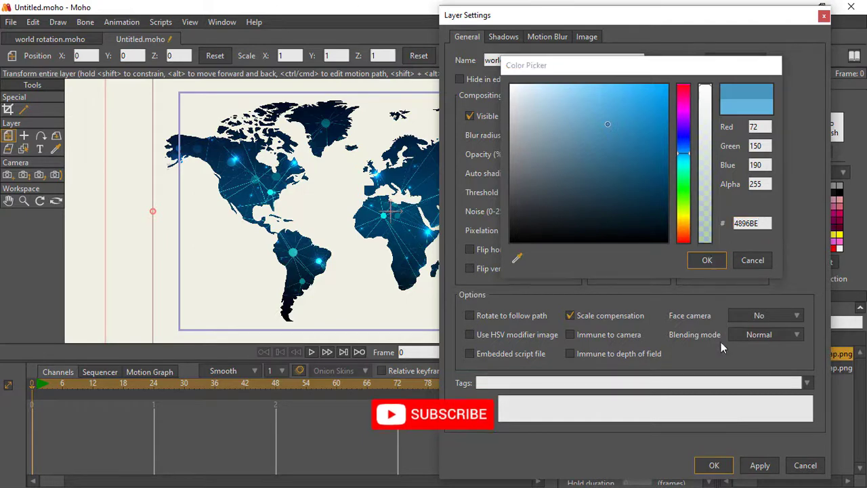
pyautogui.click(723, 465)
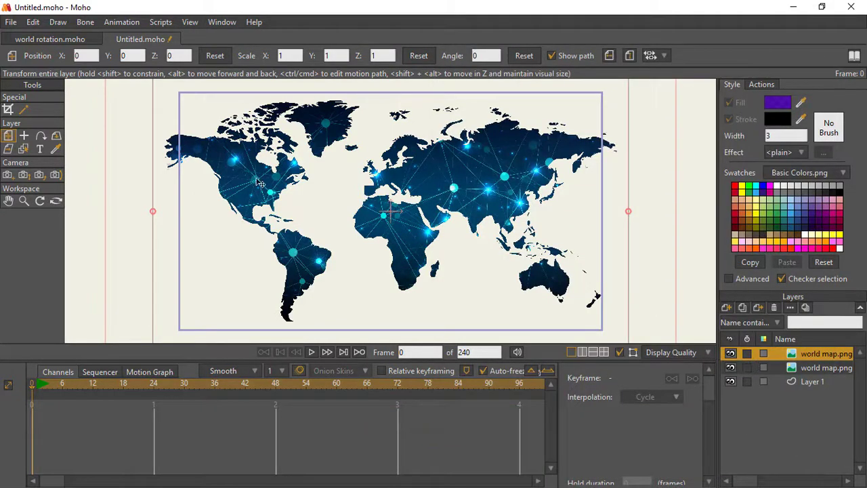
# Step: Add a vector layer directly above Layer 1 and name it "world circle"
pyautogui.scroll(-2, 365, 175)
pyautogui.click(802, 379)
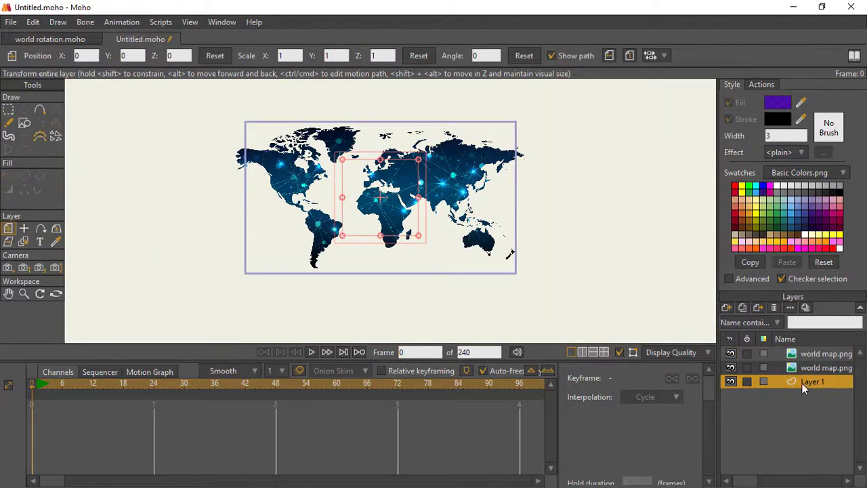
pyautogui.click(726, 307)
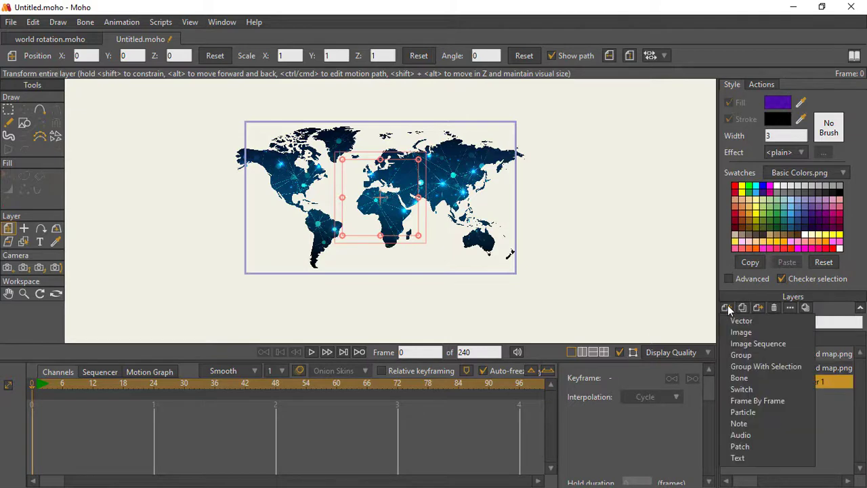
pyautogui.click(744, 333)
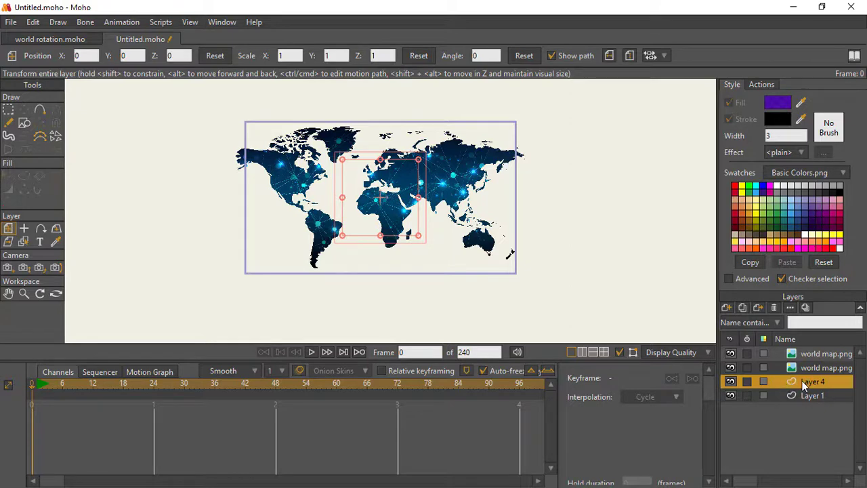
pyautogui.doubleClick(807, 381)
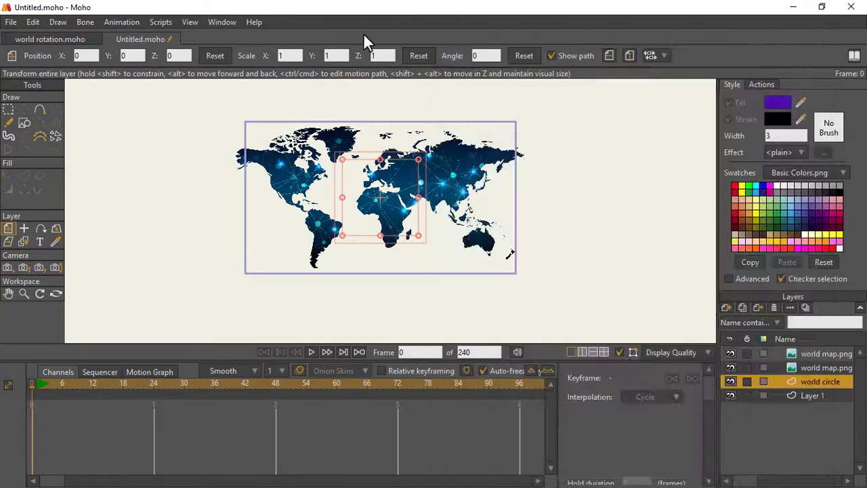
# Step: Review the duplicated map layer's colorizing settings and compare the two world map layers
pyautogui.click(793, 353)
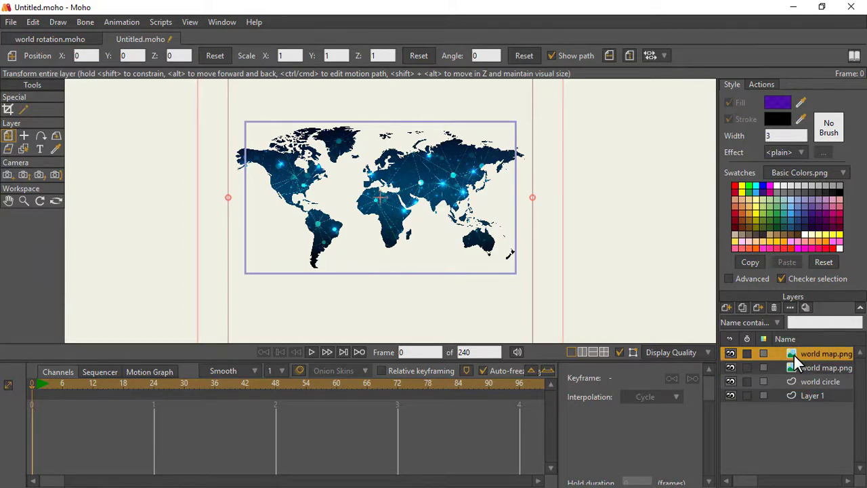
pyautogui.doubleClick(794, 355)
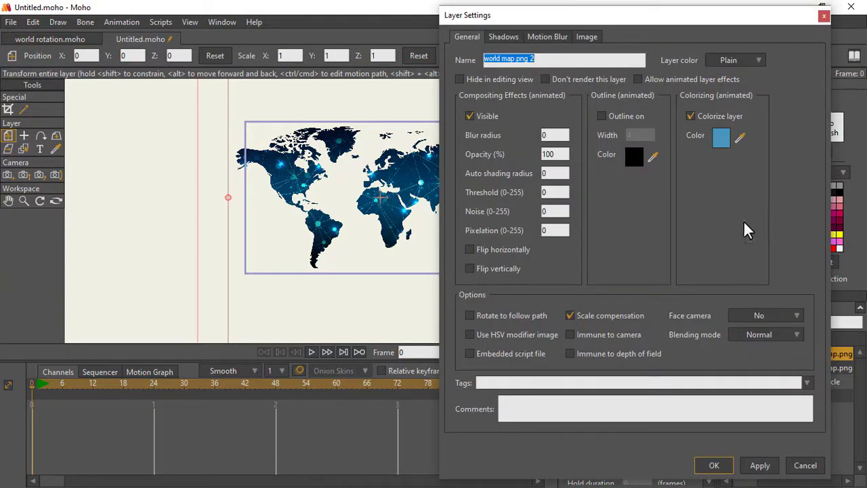
pyautogui.click(821, 17)
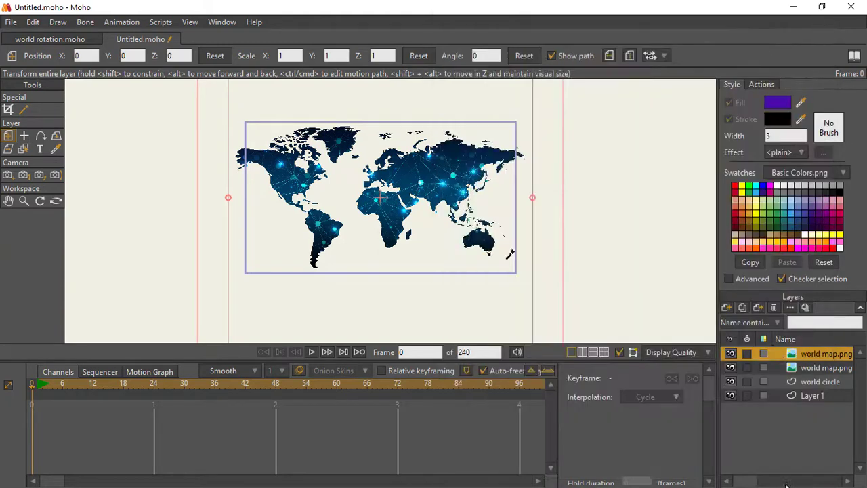
pyautogui.moveTo(799, 360)
pyautogui.mouseDown()
pyautogui.moveTo(800, 374)
pyautogui.moveTo(800, 365)
pyautogui.mouseUp()
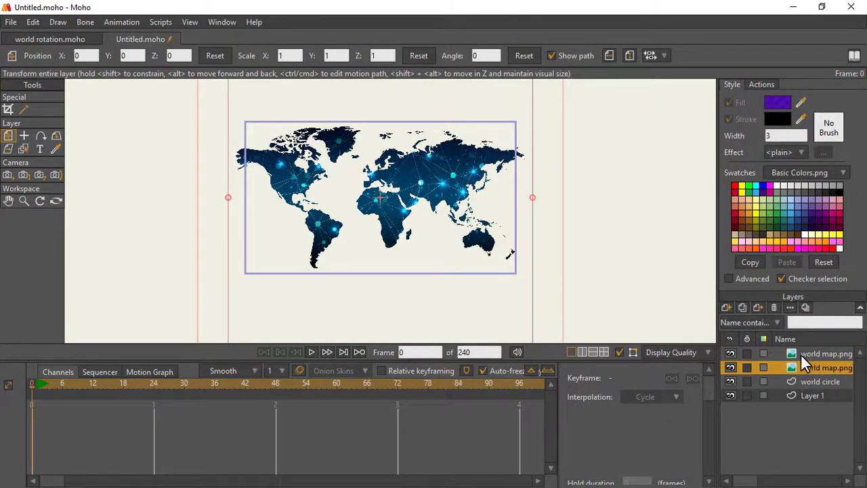
pyautogui.click(801, 353)
pyautogui.click(804, 366)
# Step: Draw a filled circle on the world circle layer and move it over the middle of the map
pyautogui.click(816, 383)
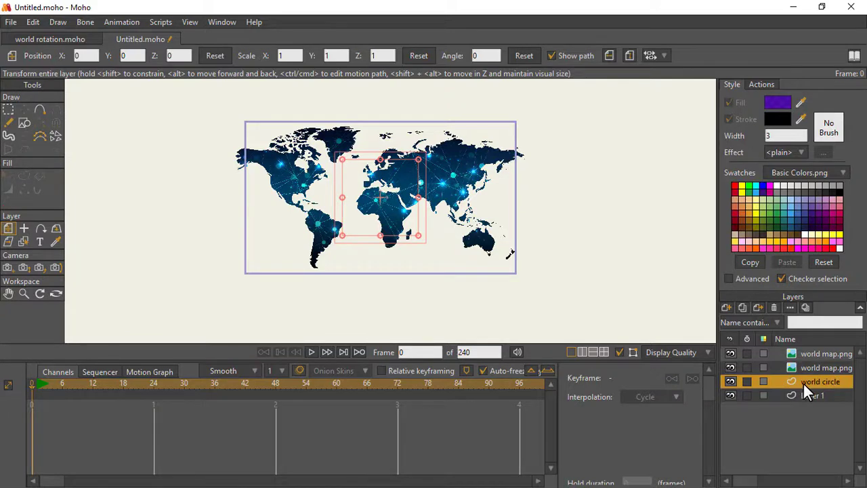
pyautogui.click(25, 124)
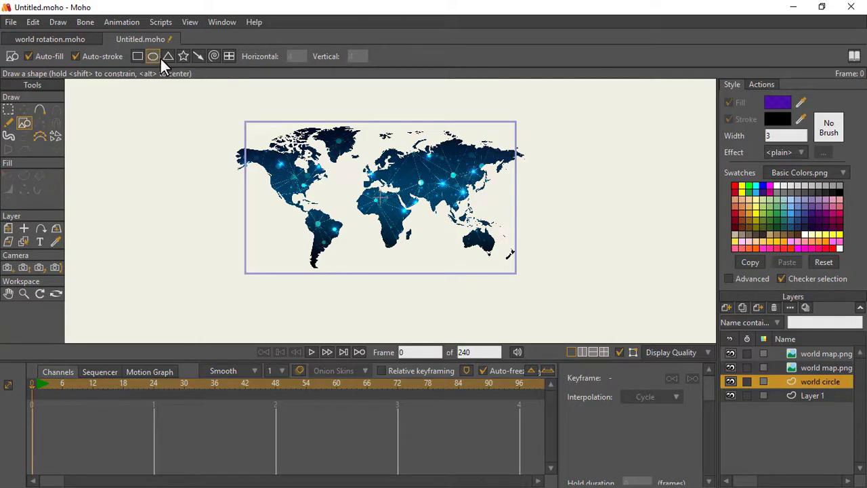
pyautogui.moveTo(352, 147); pyautogui.dragTo(484, 330)
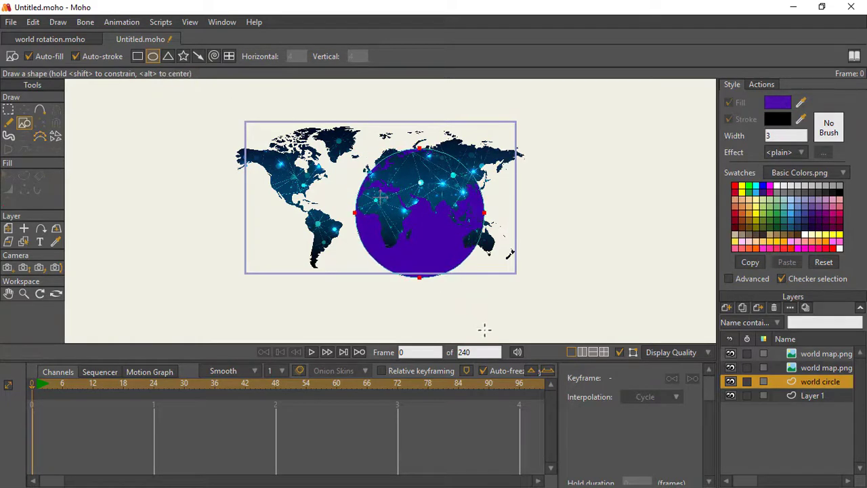
pyautogui.click(24, 109)
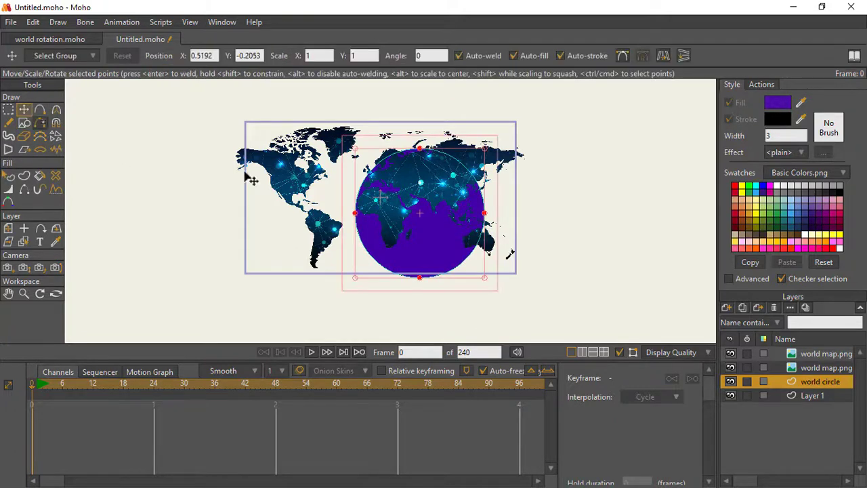
pyautogui.moveTo(416, 213); pyautogui.dragTo(396, 210)
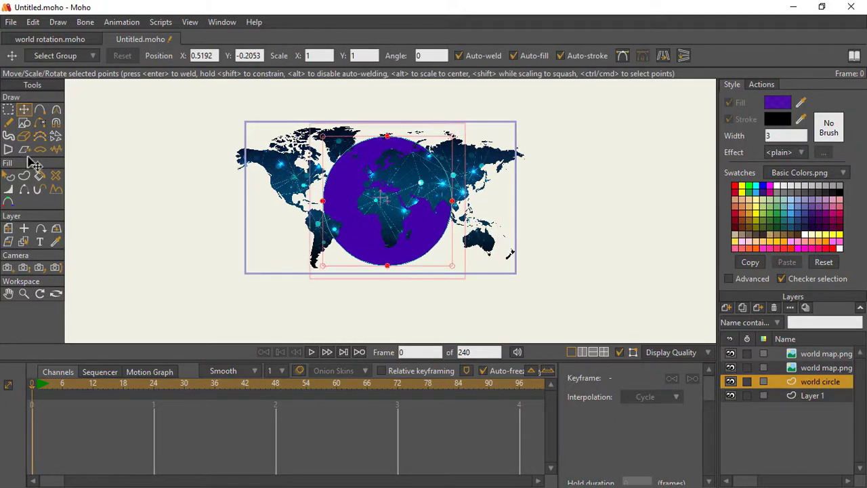
# Step: Thin the circle's outline by reducing the line width through its selected points
pyautogui.click(9, 191)
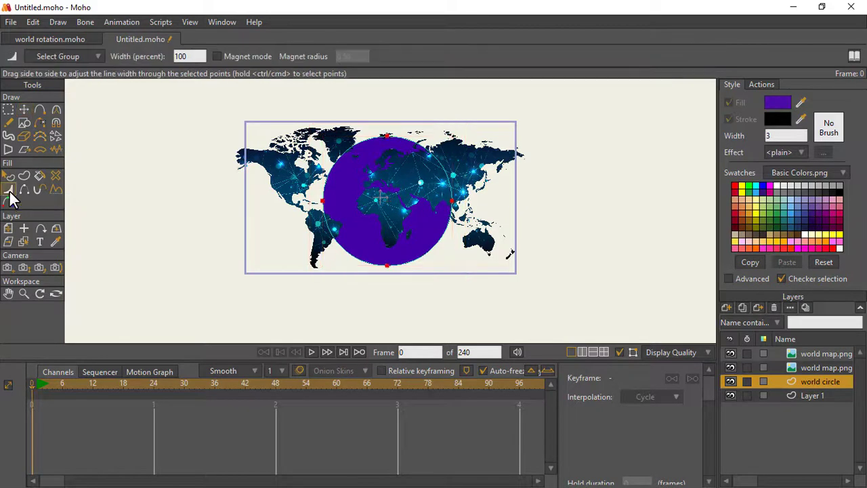
pyautogui.moveTo(360, 189); pyautogui.dragTo(2, 169)
pyautogui.click(8, 110)
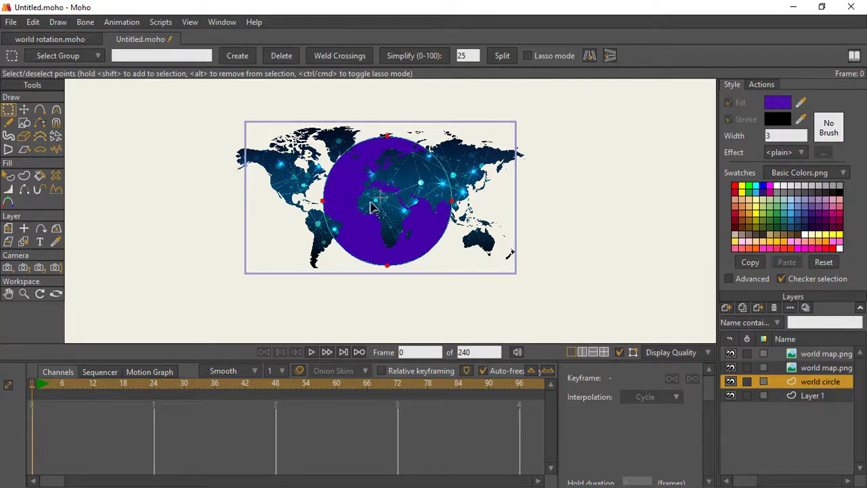
# Step: Move both world map layers together to centre them over the circle, at about X 0.04, Y -0.10
pyautogui.scroll(1, 410, 238)
pyautogui.scroll(1, 414, 228)
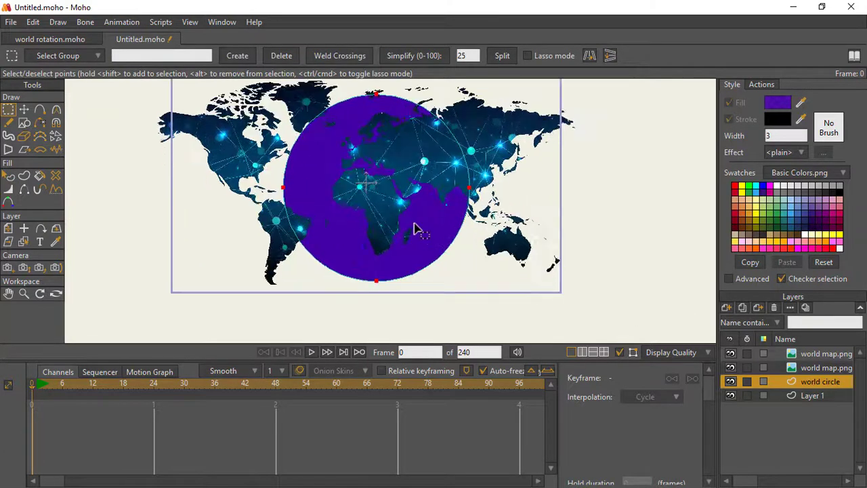
pyautogui.moveTo(414, 228); pyautogui.dragTo(426, 250)
pyautogui.click(809, 367)
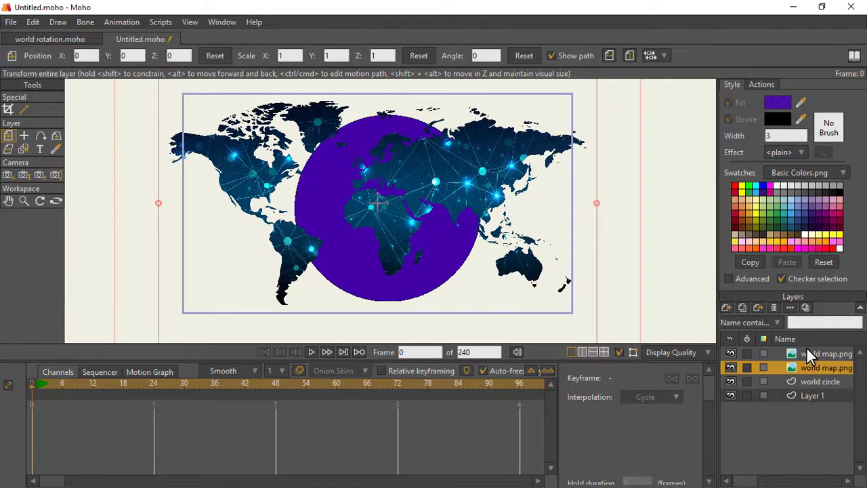
pyautogui.keyDown('ctrl'); pyautogui.click(805, 351); pyautogui.keyUp('ctrl')
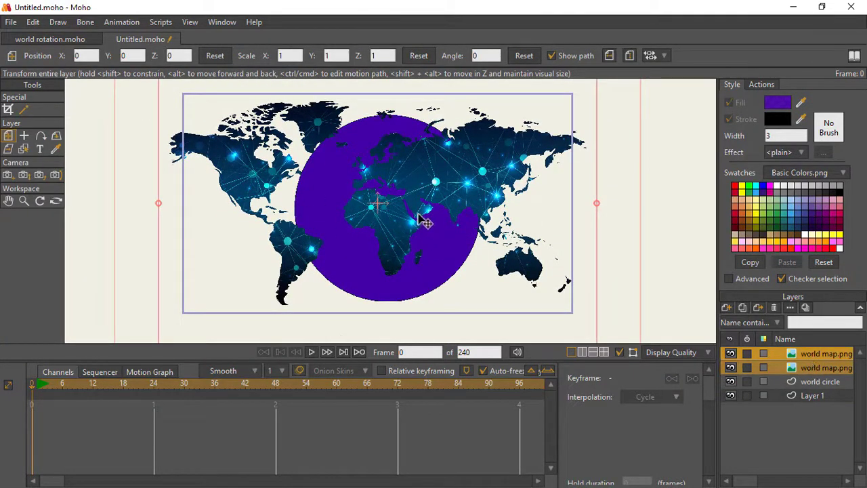
pyautogui.moveTo(409, 206)
pyautogui.mouseDown()
pyautogui.moveTo(451, 209)
pyautogui.moveTo(387, 217)
pyautogui.moveTo(413, 217)
pyautogui.mouseUp()
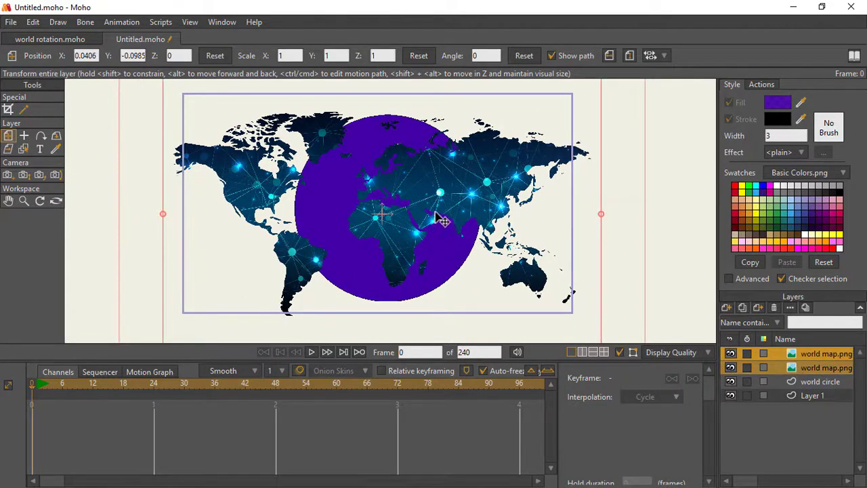
# Step: Move both world map layers together to about X -0.63, Y -0.09, and try moving the upper map layer alone
pyautogui.moveTo(438, 219); pyautogui.dragTo(372, 213)
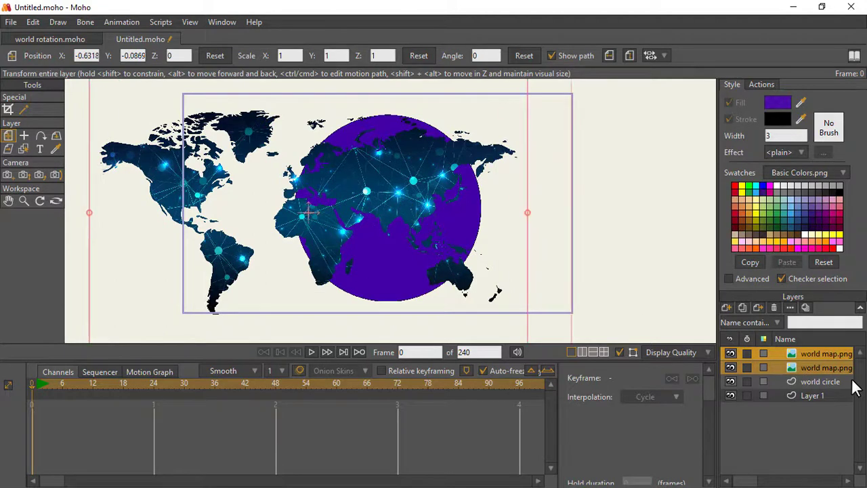
pyautogui.click(826, 356)
pyautogui.moveTo(390, 237); pyautogui.dragTo(393, 218)
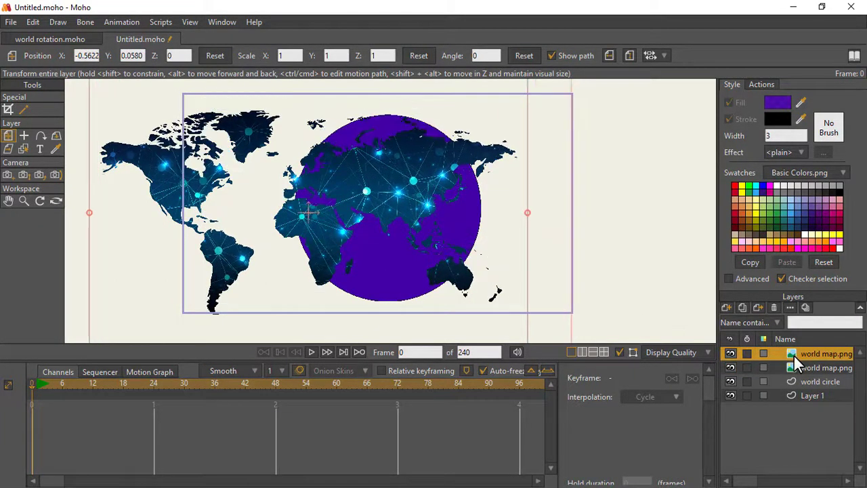
pyautogui.hotkey('ctrl', 'z')
pyautogui.moveTo(394, 202); pyautogui.dragTo(391, 202)
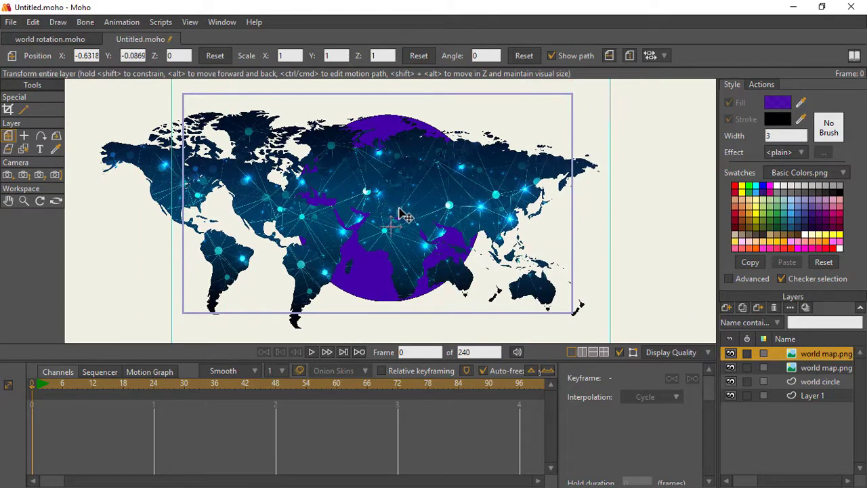
pyautogui.hotkey('ctrl', 'z')
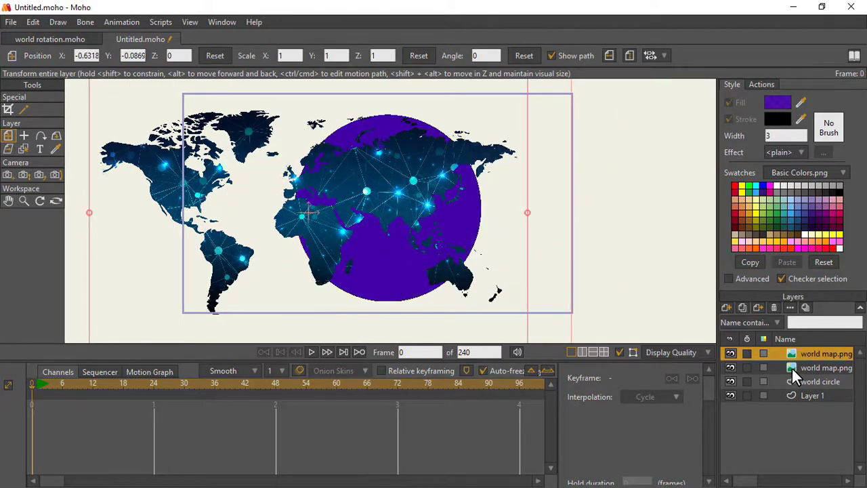
# Step: Move both world map layers together to about X -1.01, Y -0.14, and shift the lower map layer alone to about X 1.07
pyautogui.keyDown('ctrl'); pyautogui.click(791, 367); pyautogui.keyUp('ctrl')
pyautogui.moveTo(383, 203); pyautogui.dragTo(346, 210)
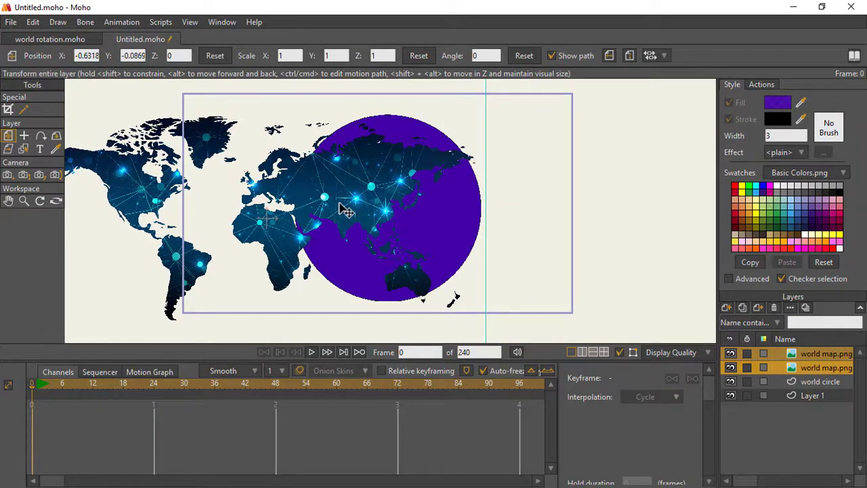
pyautogui.click(821, 353)
pyautogui.click(812, 366)
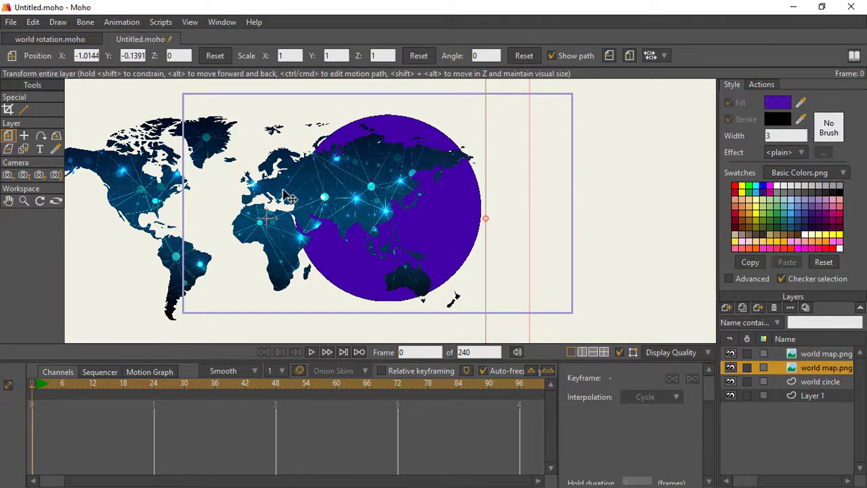
pyautogui.moveTo(293, 196); pyautogui.dragTo(525, 264)
# Step: Render frame 0 to check how the two offset world maps line up over the circle
pyautogui.hotkey('ctrl', 'r')
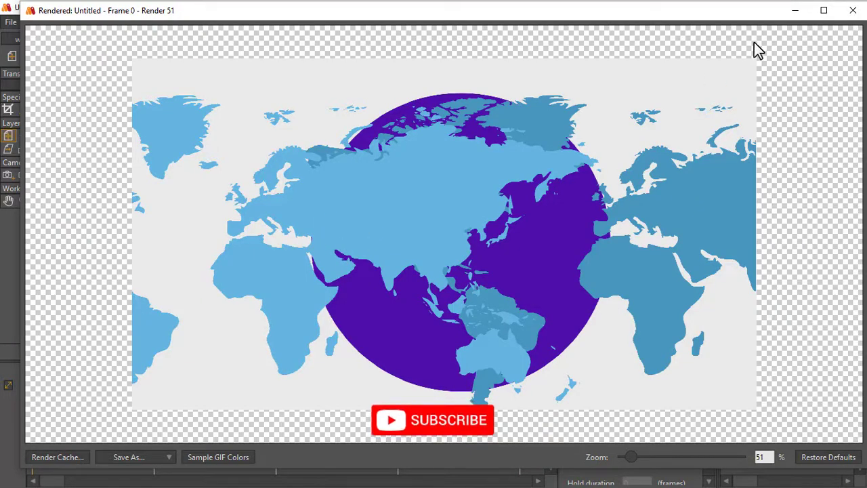
pyautogui.click(853, 10)
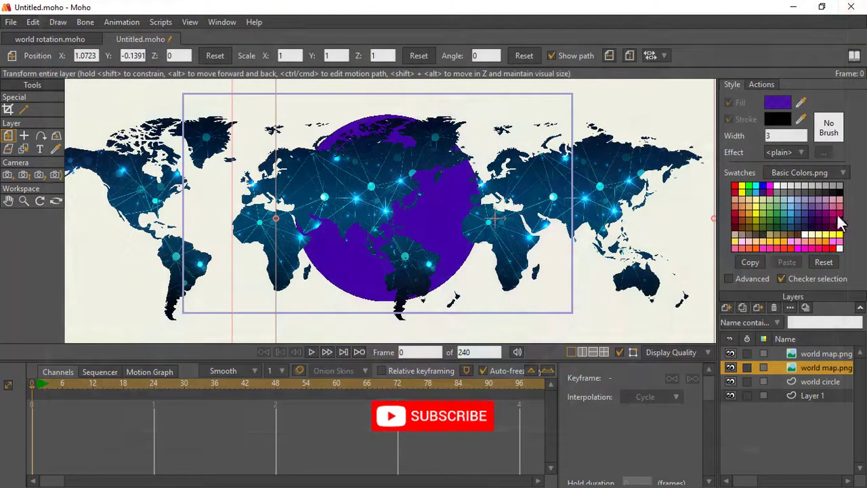
# Step: Group the two world map layers and the world circle layer, and name the group "world"
pyautogui.click(790, 352)
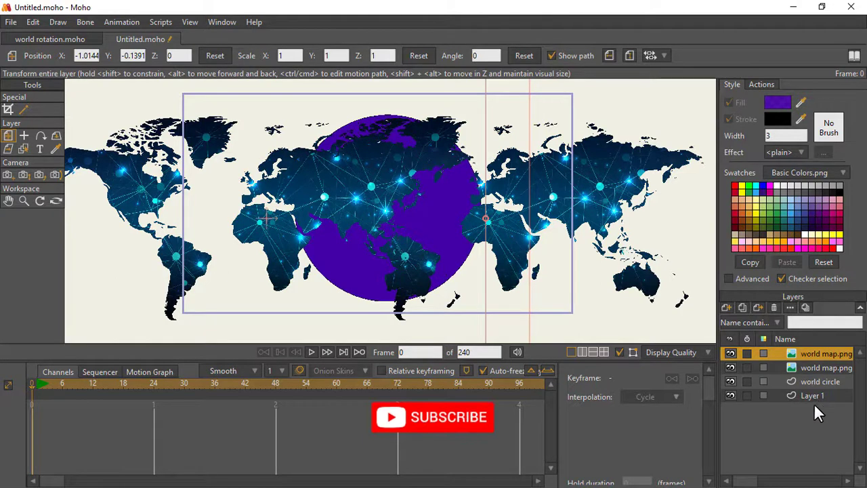
pyautogui.keyDown('shift'); pyautogui.click(804, 382); pyautogui.keyUp('shift')
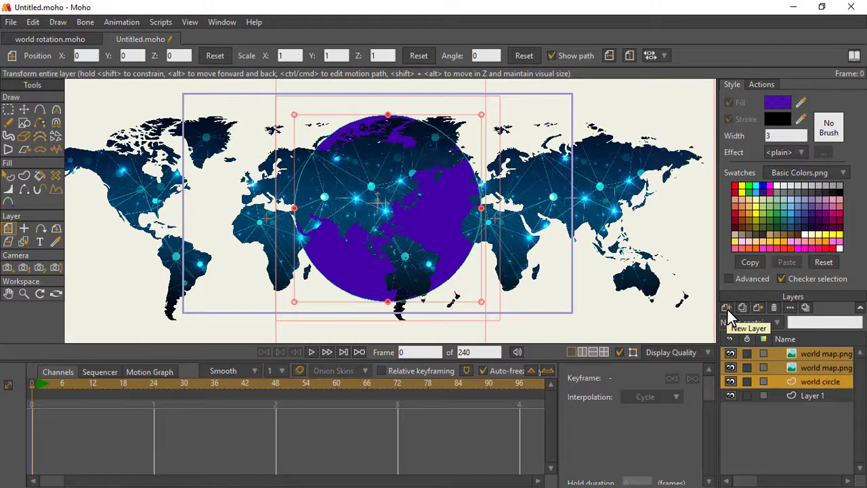
pyautogui.click(727, 310)
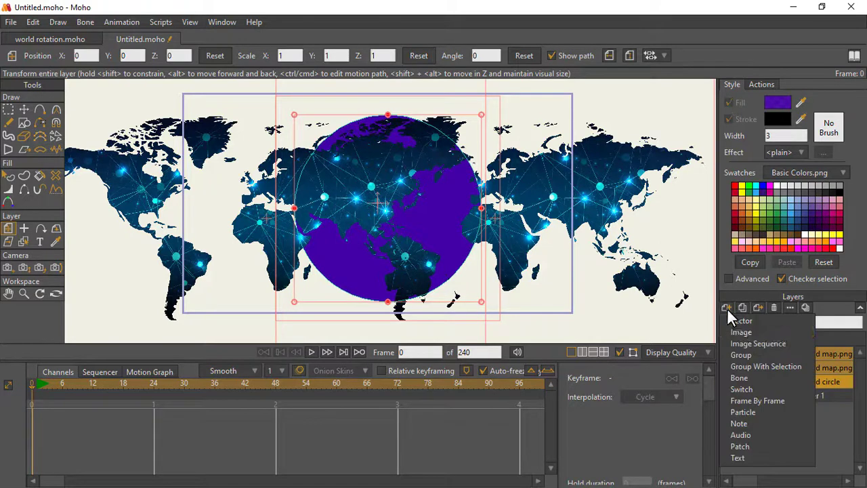
pyautogui.click(755, 366)
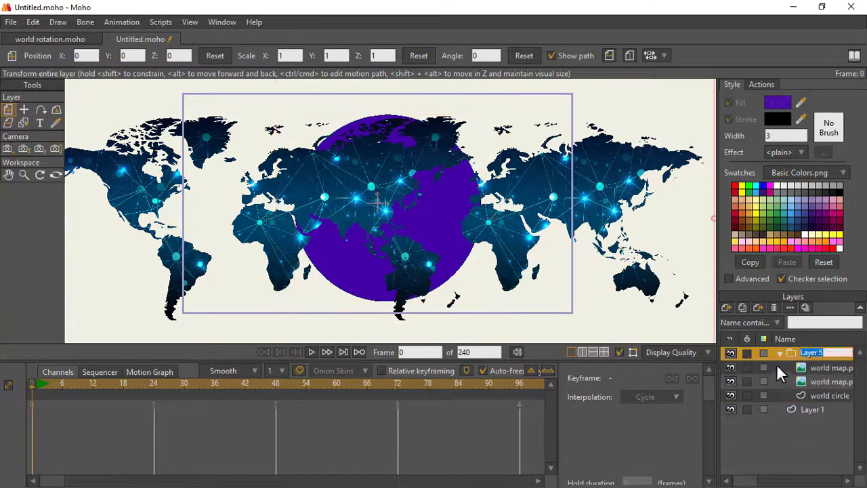
pyautogui.doubleClick(813, 351)
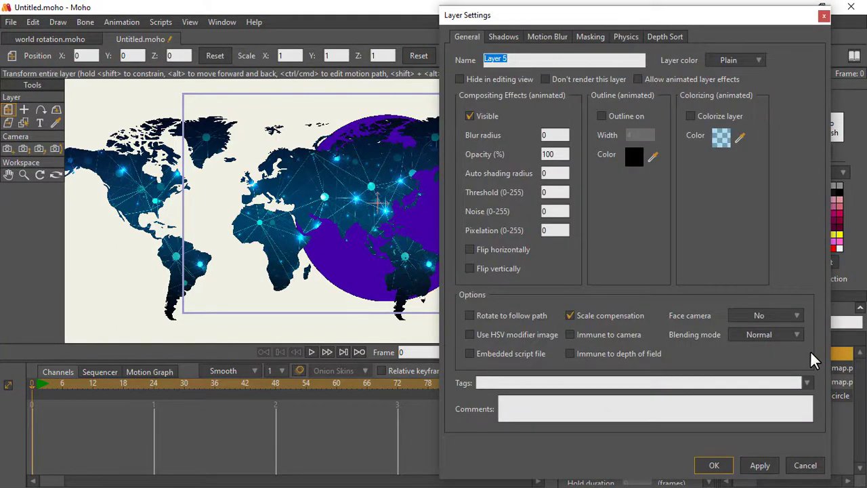
pyautogui.write('world')
pyautogui.click(723, 467)
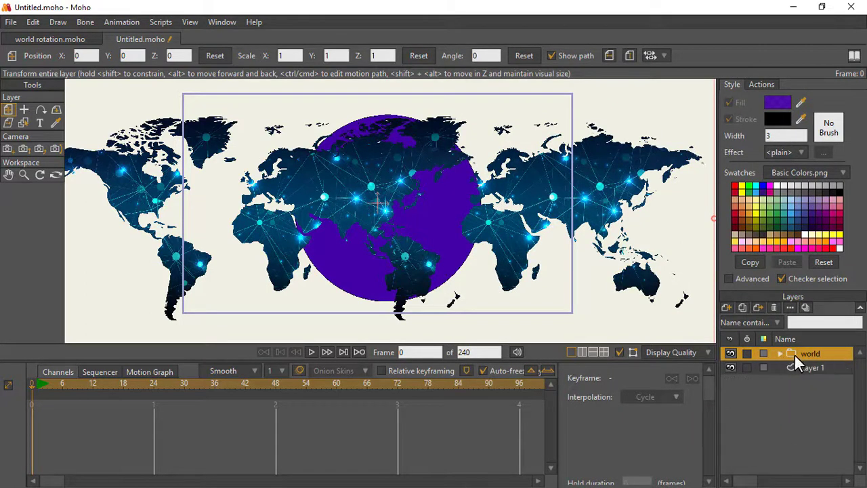
# Step: Set the world group's mask to Hide all and check the masked globe in a render
pyautogui.doubleClick(794, 356)
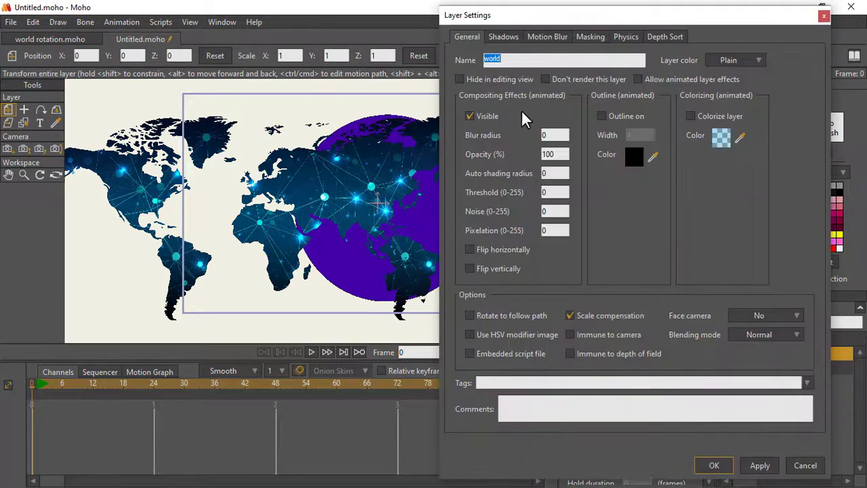
pyautogui.click(589, 38)
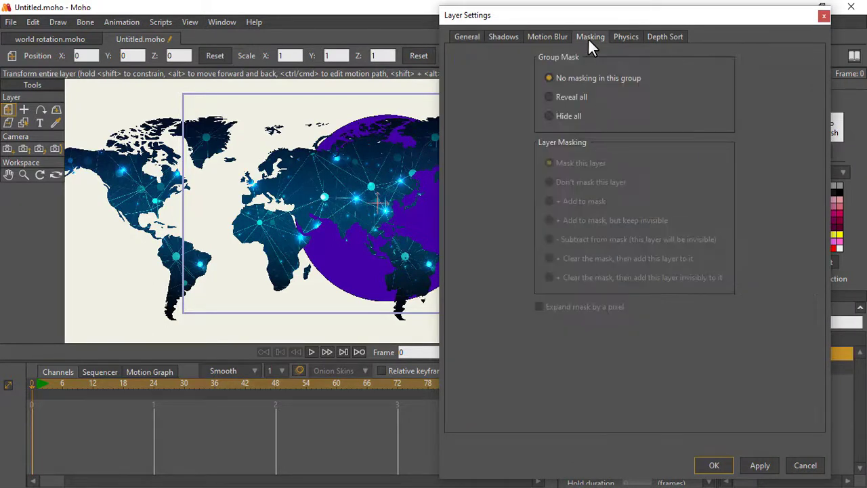
pyautogui.click(562, 118)
pyautogui.click(759, 465)
pyautogui.click(716, 467)
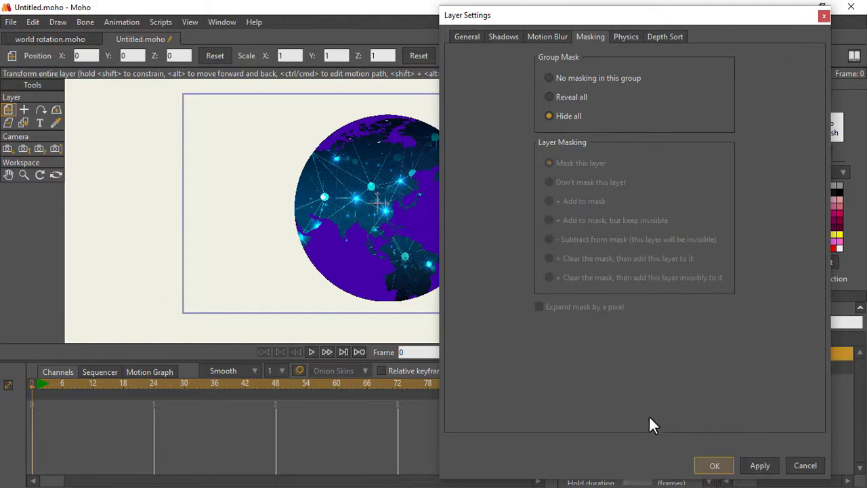
pyautogui.hotkey('ctrl', 'r')
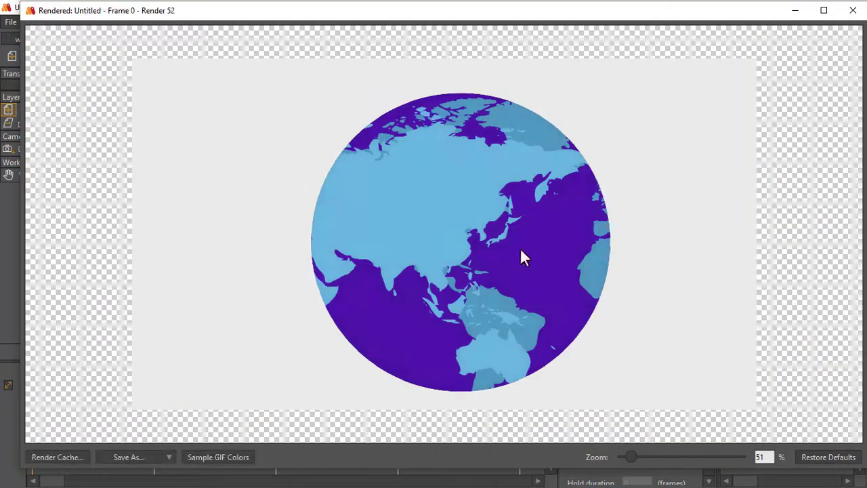
pyautogui.click(851, 11)
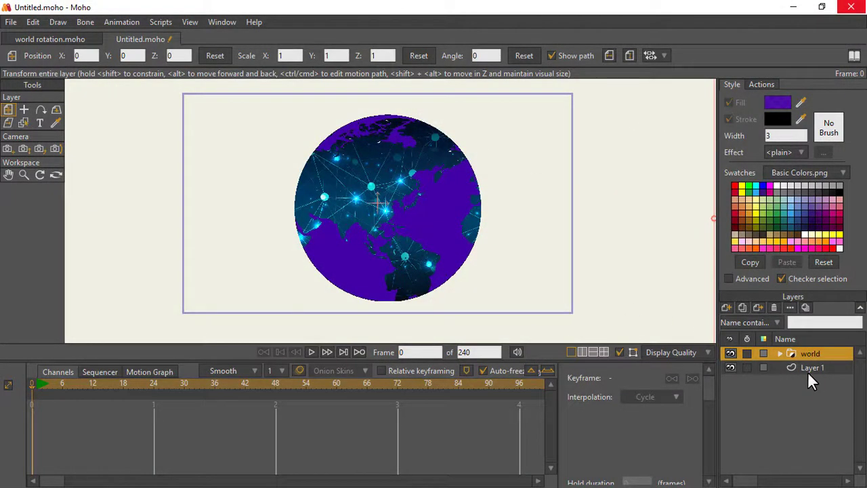
# Step: Expand the world group and examine its map and circle layers and their extents around the globe
pyautogui.click(777, 353)
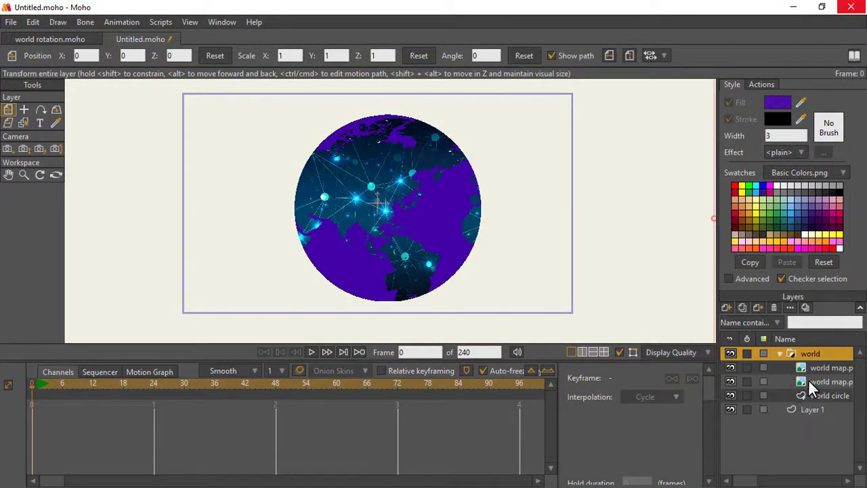
pyautogui.click(810, 367)
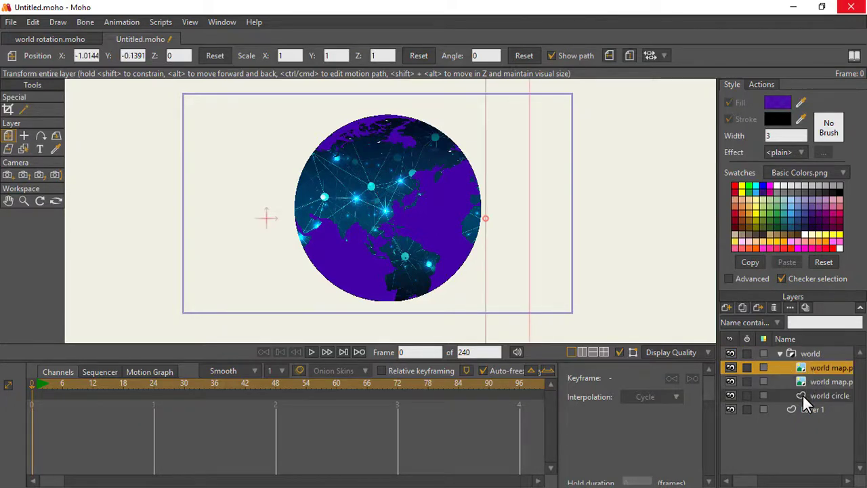
pyautogui.click(802, 393)
pyautogui.click(805, 366)
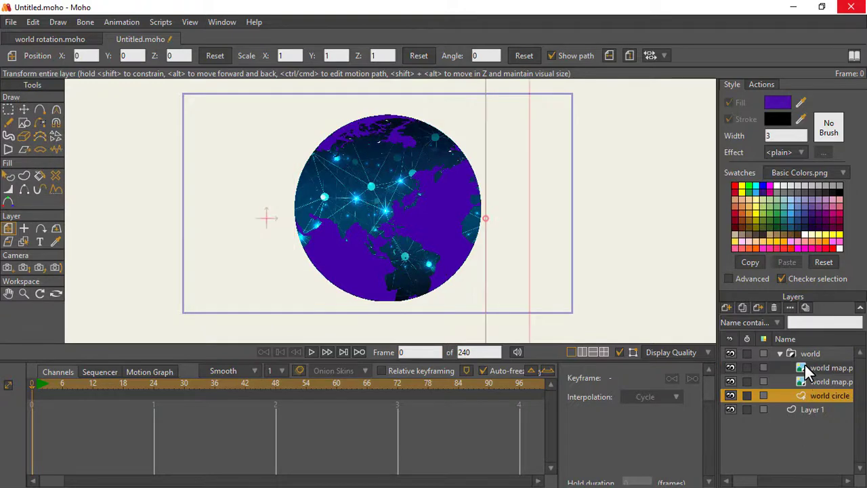
pyautogui.click(805, 377)
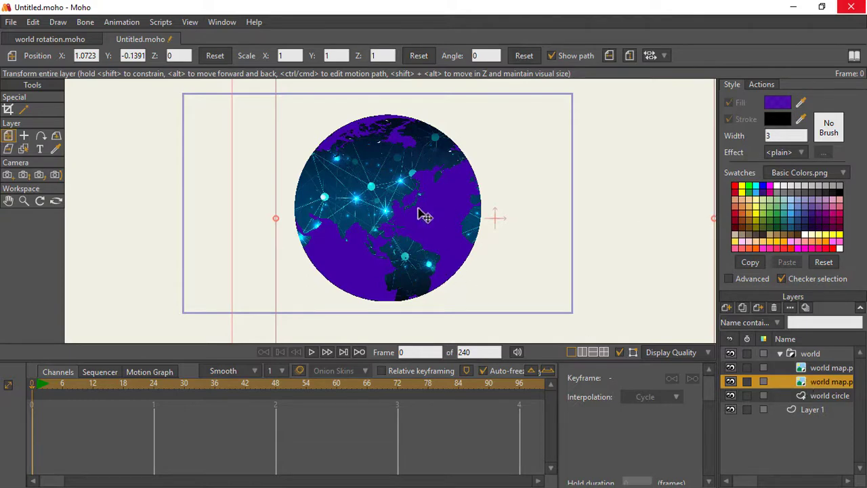
pyautogui.scroll(-4, 291, 87)
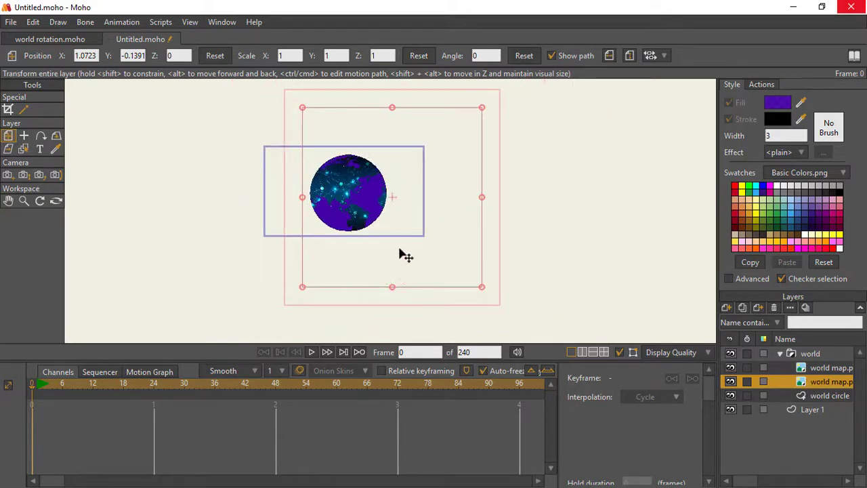
pyautogui.click(812, 353)
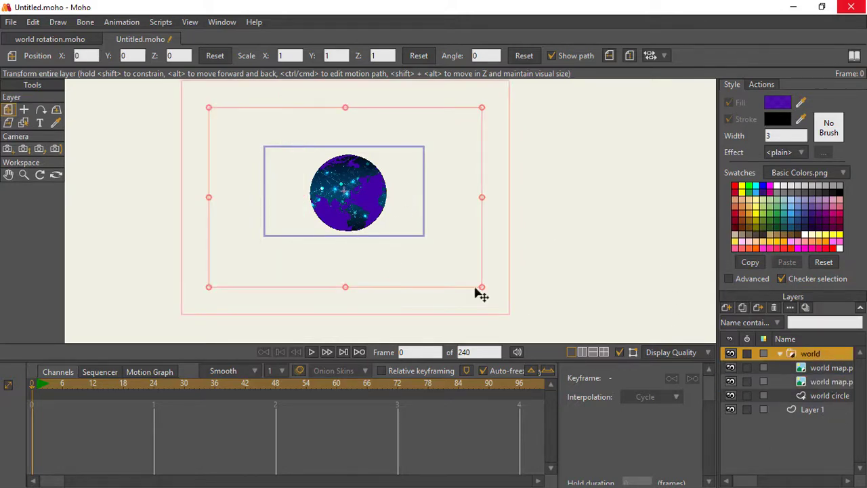
pyautogui.click(800, 367)
pyautogui.click(801, 372)
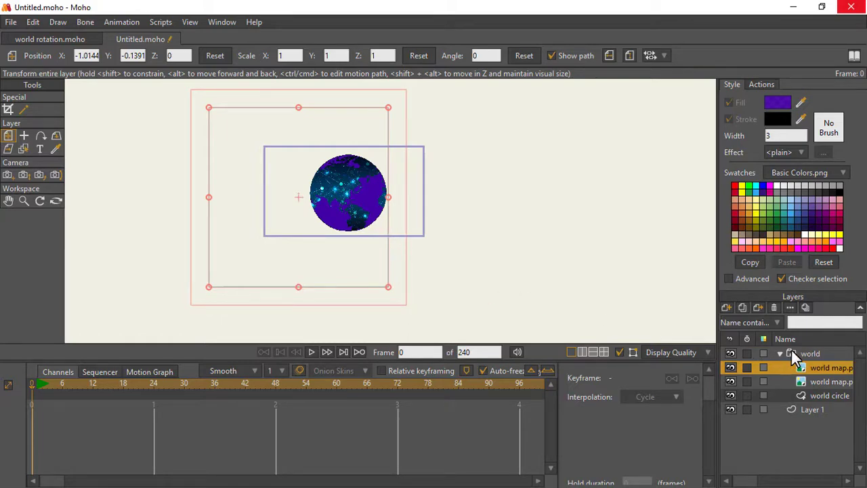
# Step: Set the world group's mask to No masking in this group
pyautogui.doubleClick(790, 348)
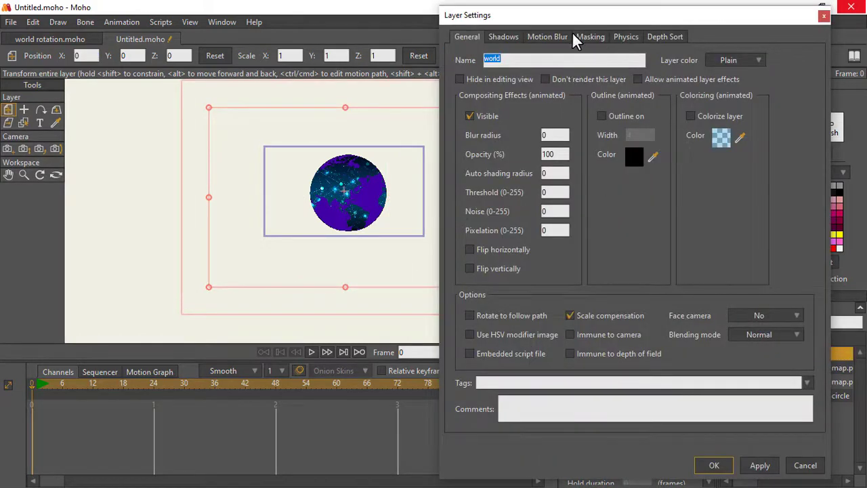
pyautogui.click(581, 35)
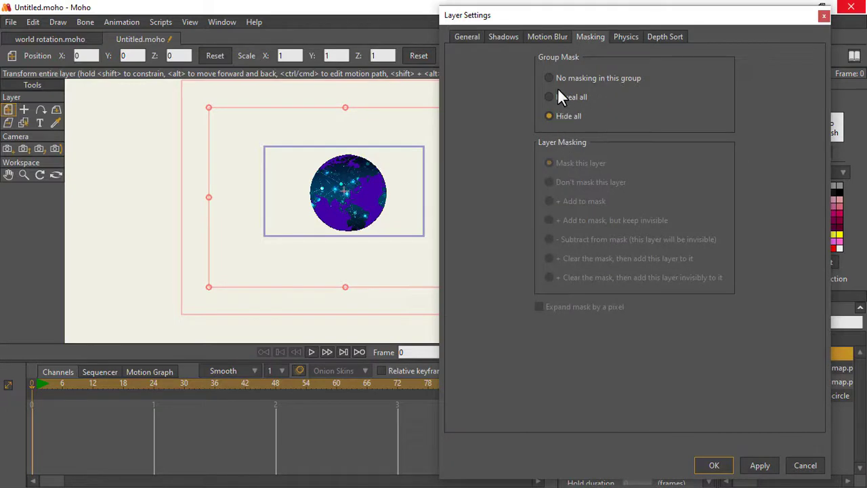
pyautogui.click(760, 467)
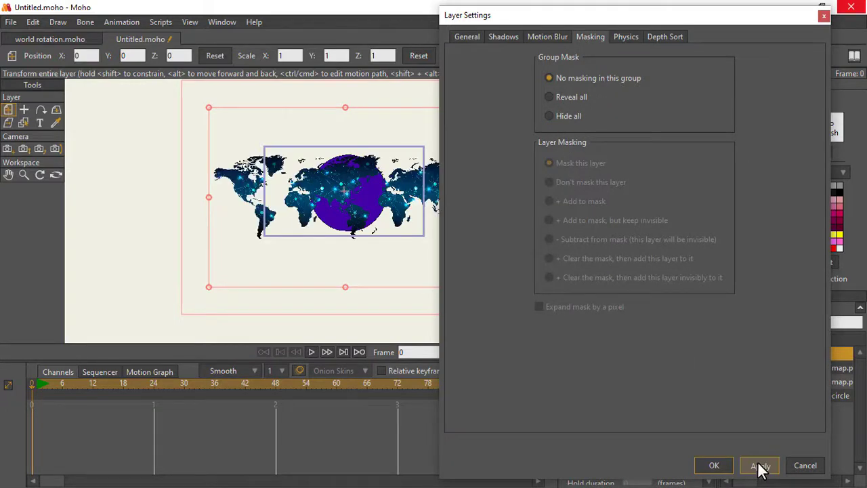
pyautogui.click(823, 15)
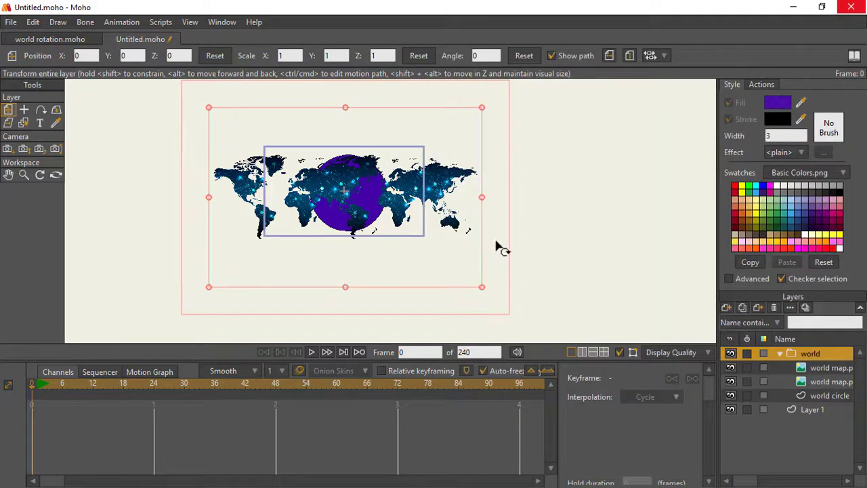
# Step: Add a keyframe at frame 1 for the world group and its sublayers
pyautogui.click(39, 386)
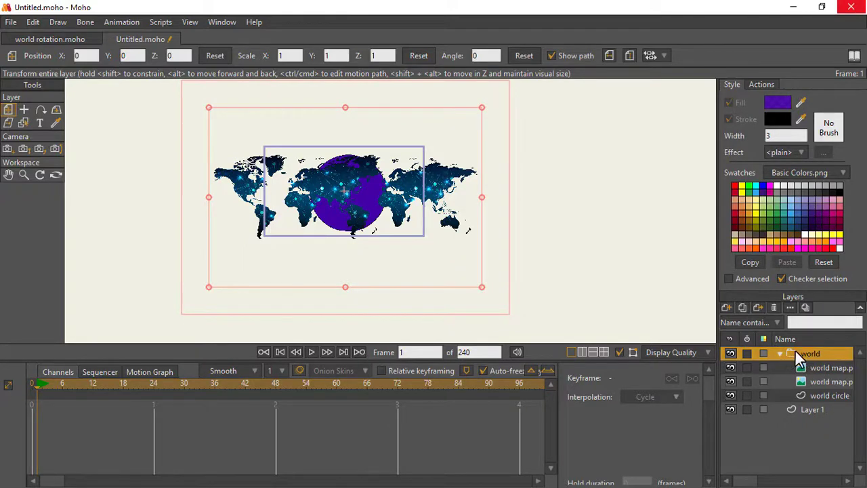
pyautogui.click(119, 23)
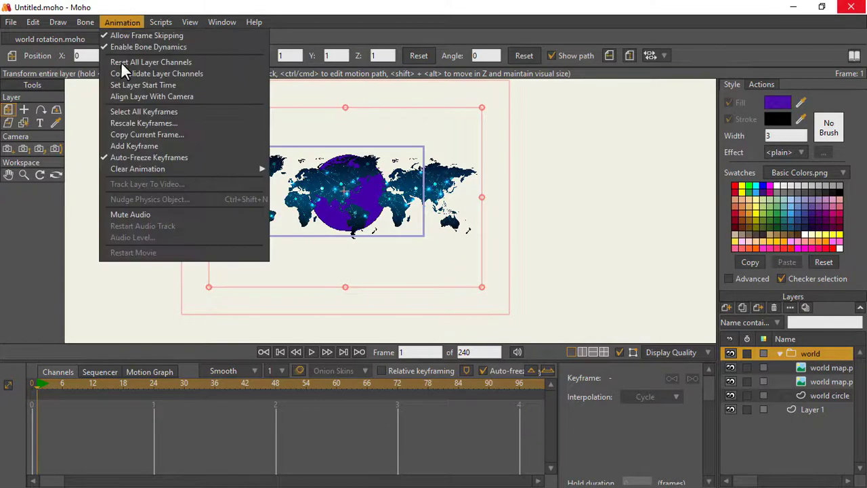
pyautogui.click(141, 145)
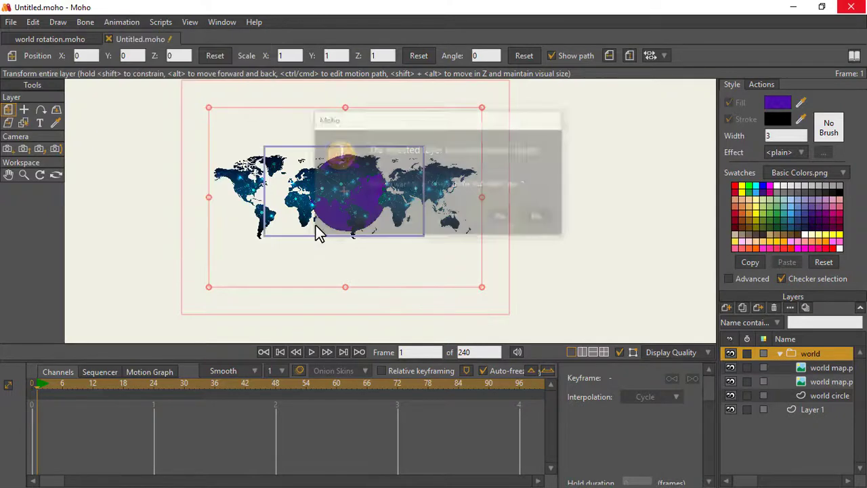
pyautogui.click(501, 218)
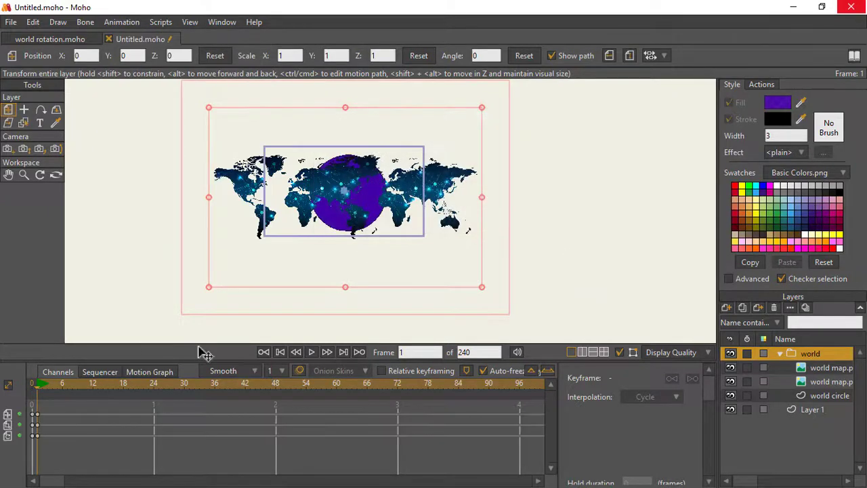
# Step: At frame 48, swap the two world map layers horizontally, moving the upper layer right and the lower layer left to about X -1.23
pyautogui.click(277, 384)
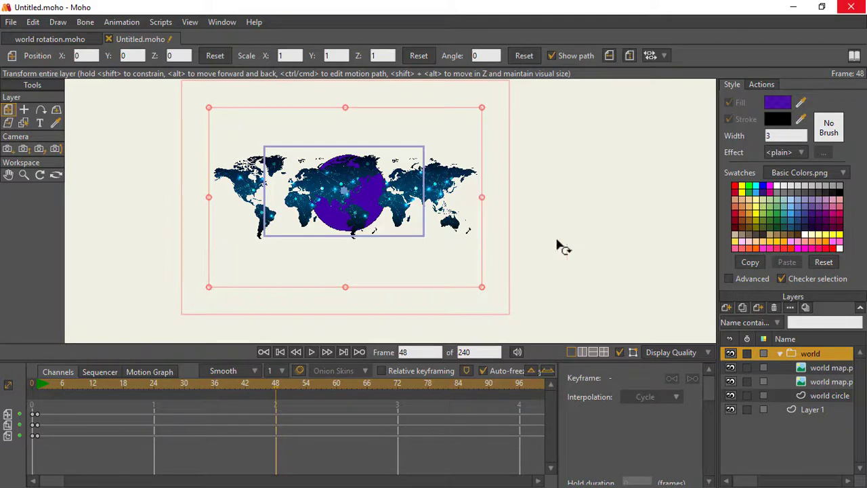
pyautogui.click(826, 367)
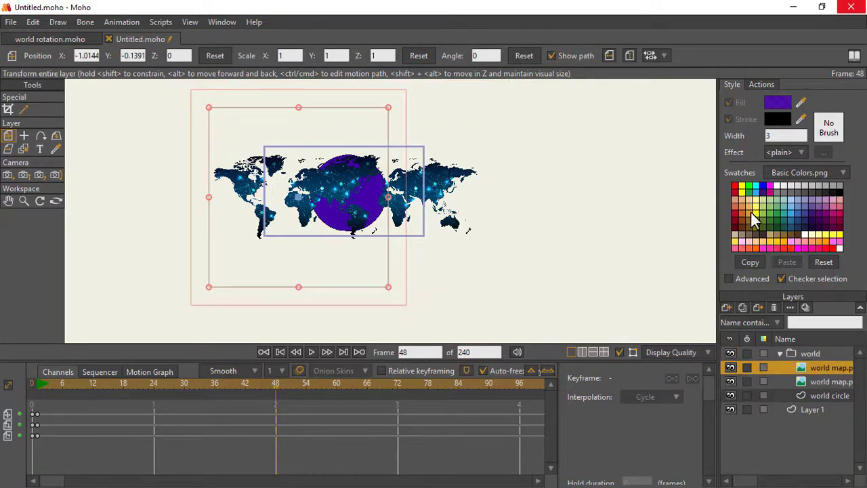
pyautogui.click(818, 382)
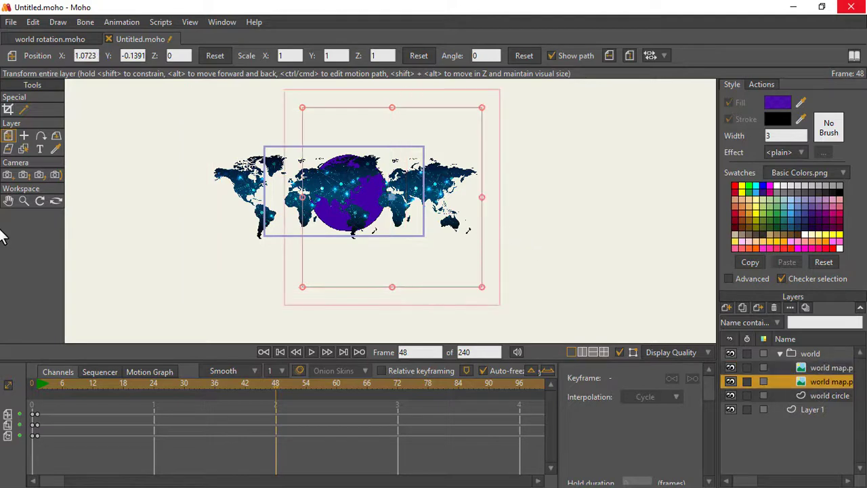
pyautogui.click(815, 366)
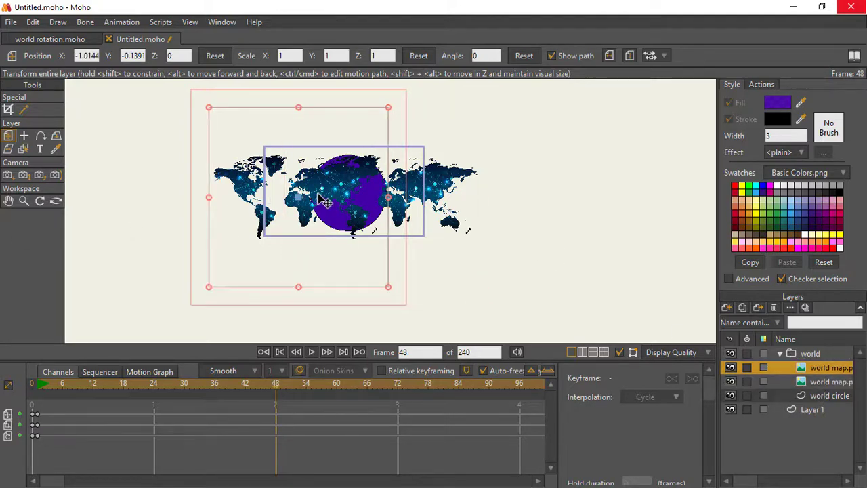
pyautogui.moveTo(326, 200); pyautogui.dragTo(426, 203)
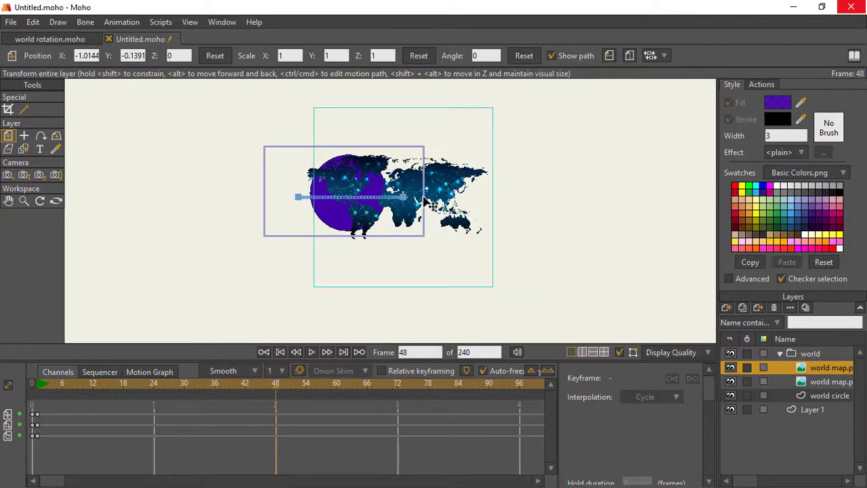
pyautogui.click(834, 382)
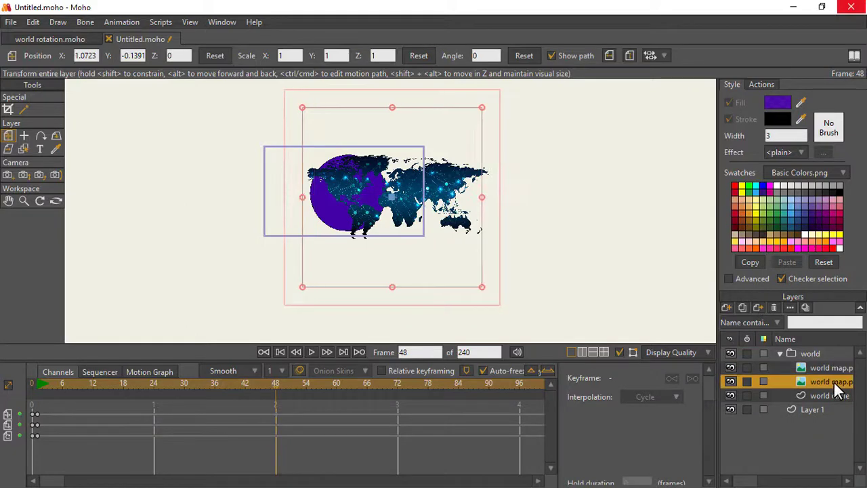
pyautogui.moveTo(425, 210); pyautogui.dragTo(324, 208)
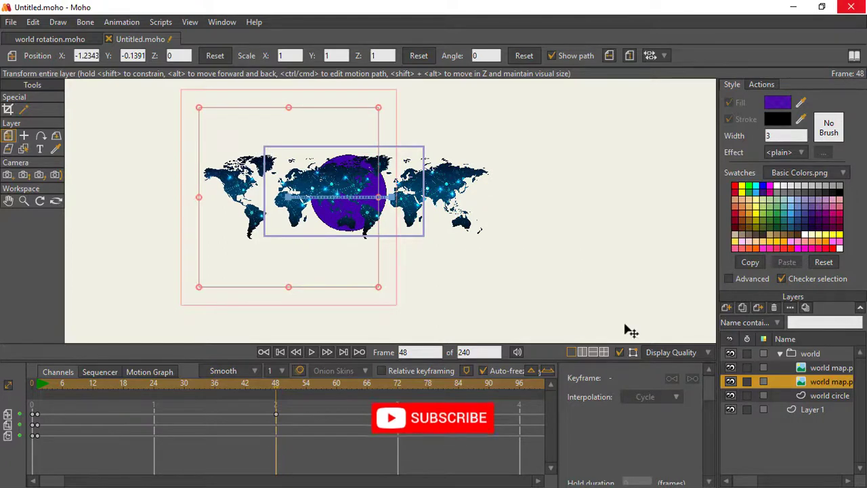
# Step: Set the world group's mask to Hide all and apply the layer settings
pyautogui.click(803, 353)
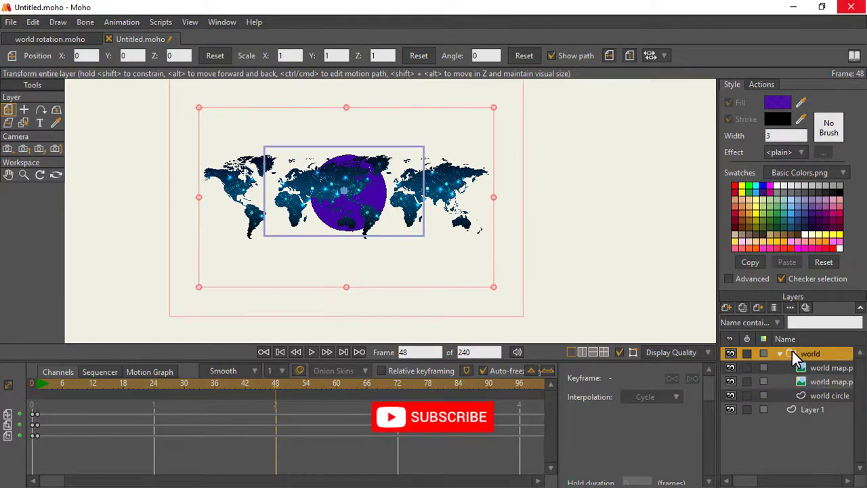
pyautogui.doubleClick(791, 350)
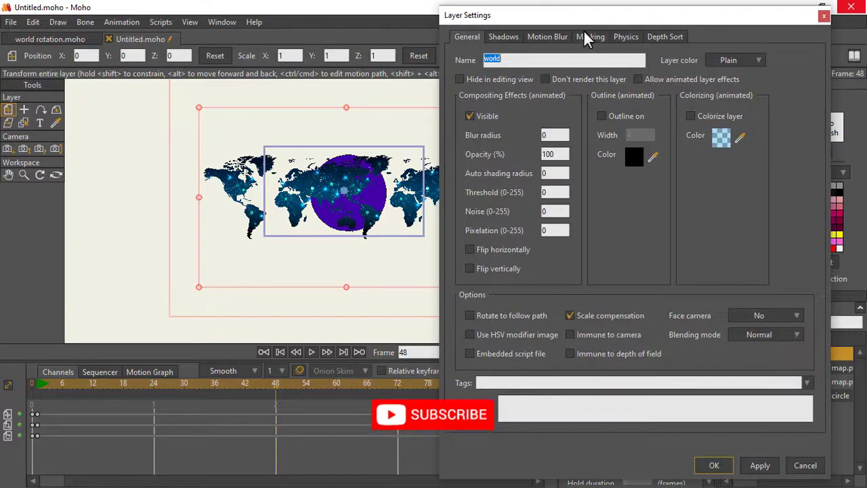
pyautogui.click(588, 37)
pyautogui.click(562, 115)
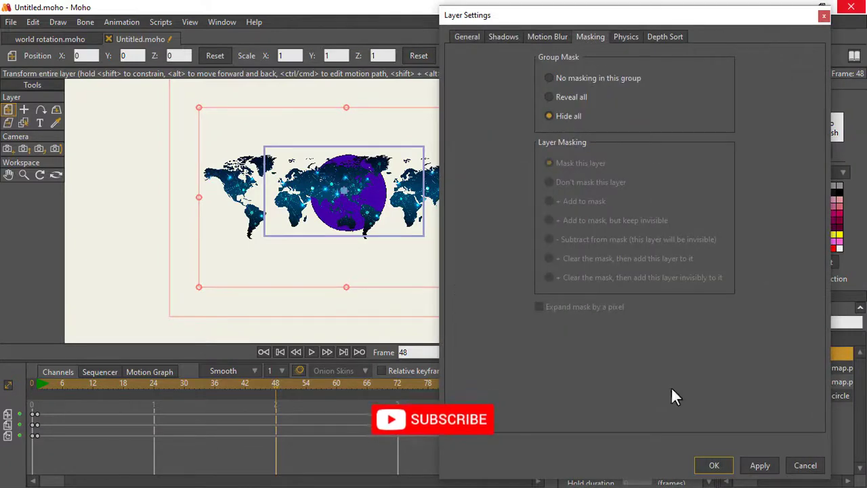
pyautogui.click(759, 469)
pyautogui.click(715, 465)
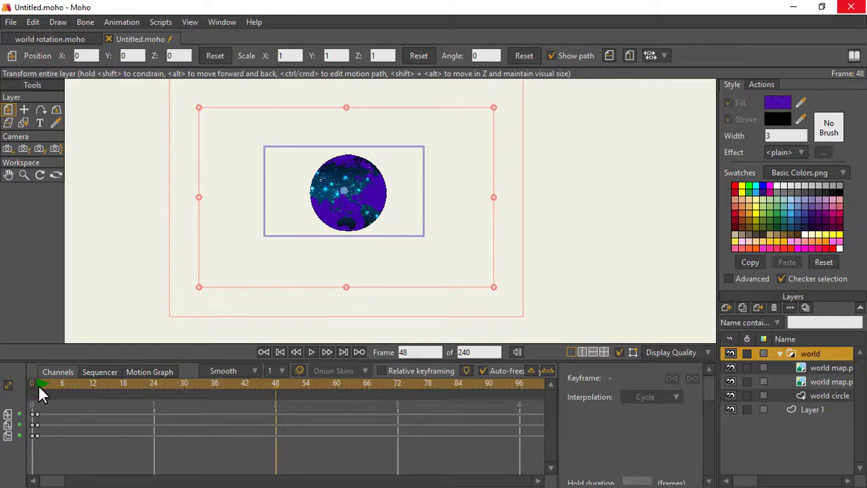
# Step: Preview the map movement from the start of the timeline to frame 20 and check that frame in a render
pyautogui.moveTo(38, 384); pyautogui.dragTo(134, 392)
pyautogui.hotkey('ctrl', 'r')
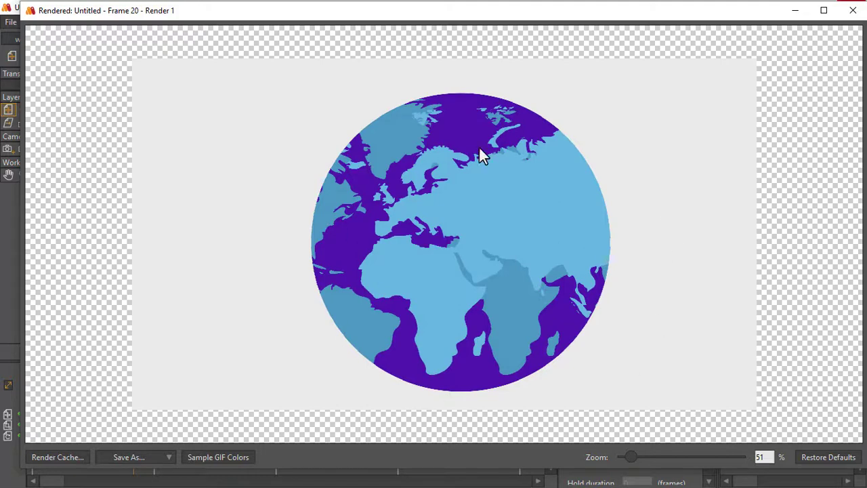
pyautogui.click(853, 10)
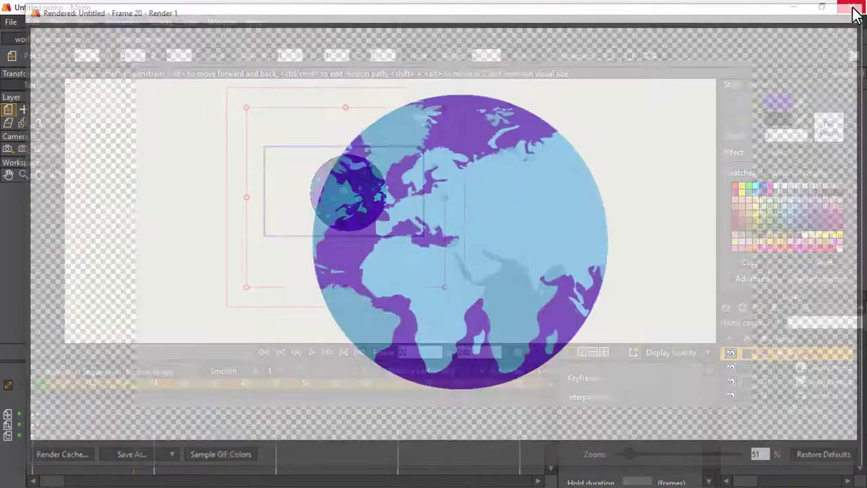
# Step: Select the circle shape on the world circle layer at frame 0 and lower its purple fill's alpha to 210
pyautogui.scroll(6, 308, 193)
pyautogui.moveTo(456, 259); pyautogui.dragTo(402, 265)
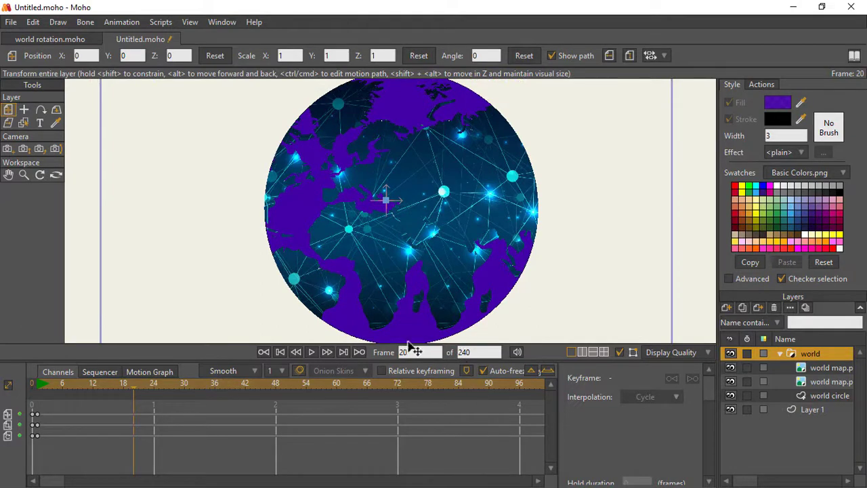
pyautogui.click(815, 396)
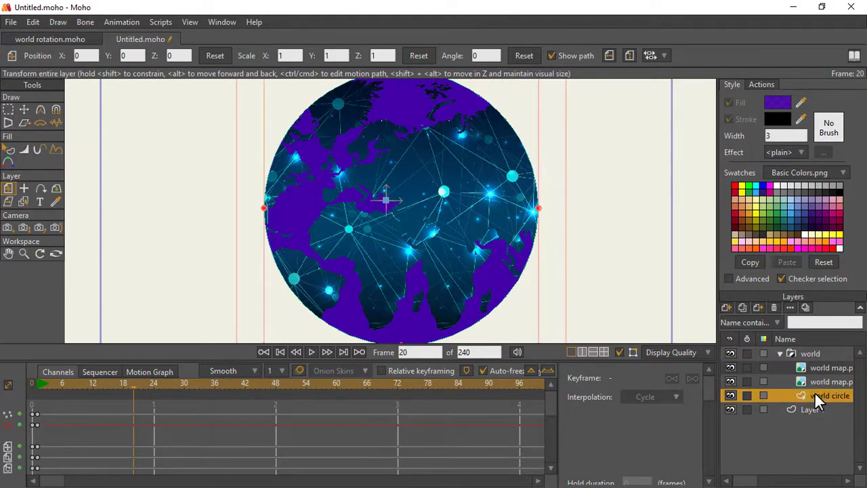
pyautogui.doubleClick(814, 396)
pyautogui.click(819, 467)
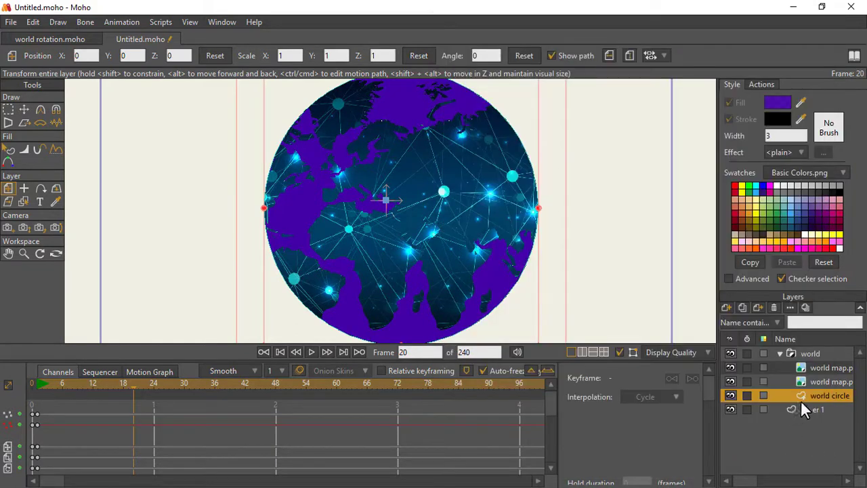
pyautogui.click(8, 149)
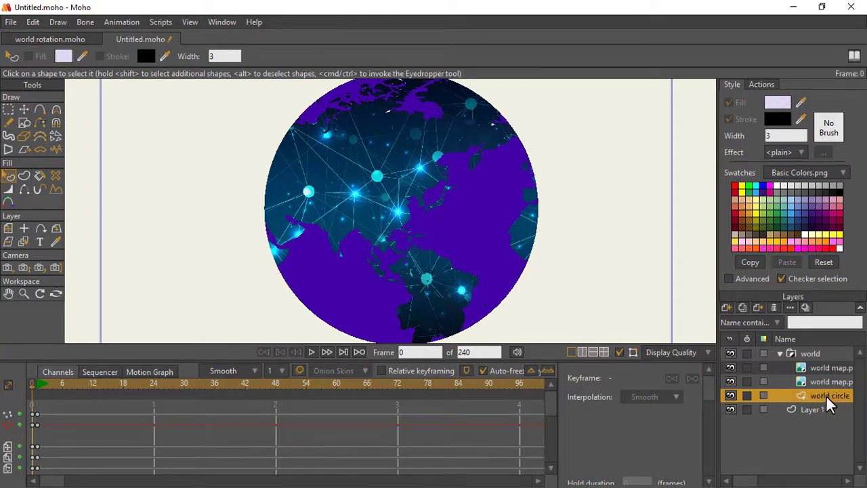
pyautogui.click(473, 233)
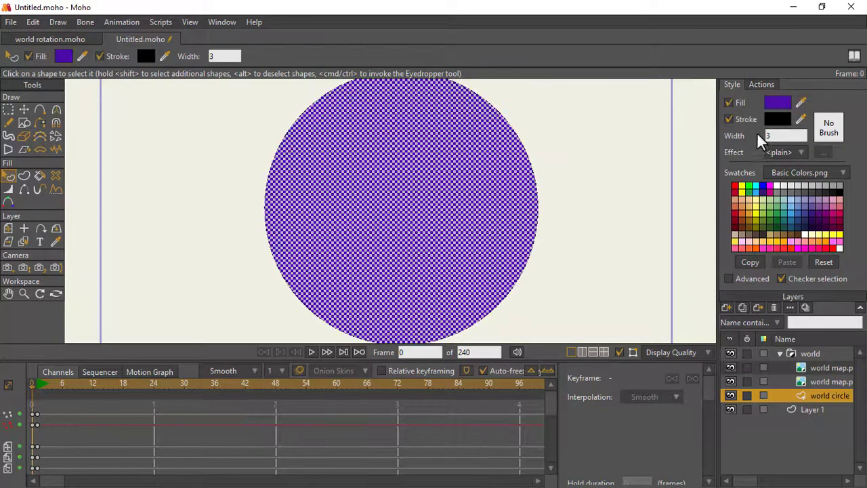
pyautogui.click(778, 103)
pyautogui.click(704, 115)
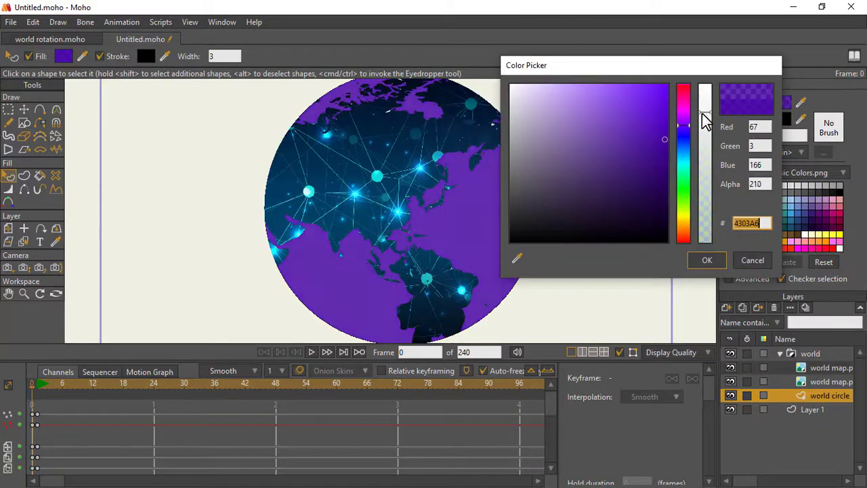
pyautogui.moveTo(702, 115); pyautogui.dragTo(702, 113)
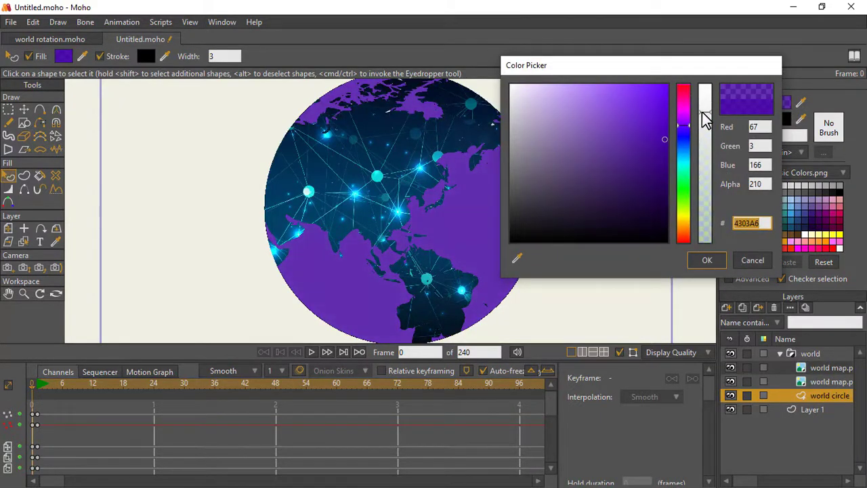
pyautogui.click(709, 262)
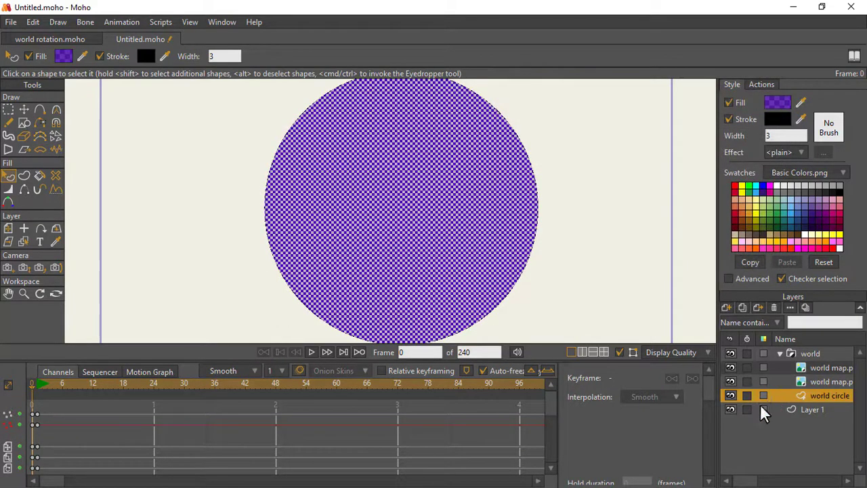
# Step: Check the world group in a render at frame 0, and preview the globe's rotation up to frame 51
pyautogui.click(803, 354)
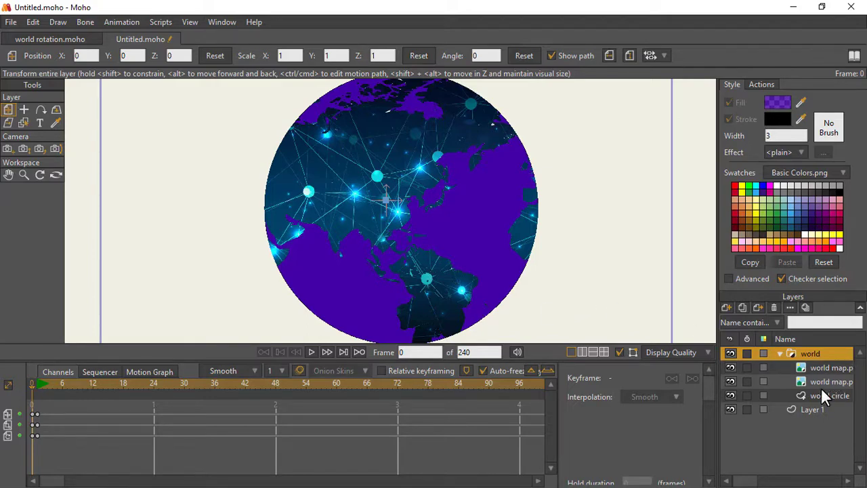
pyautogui.hotkey('ctrl', 'r')
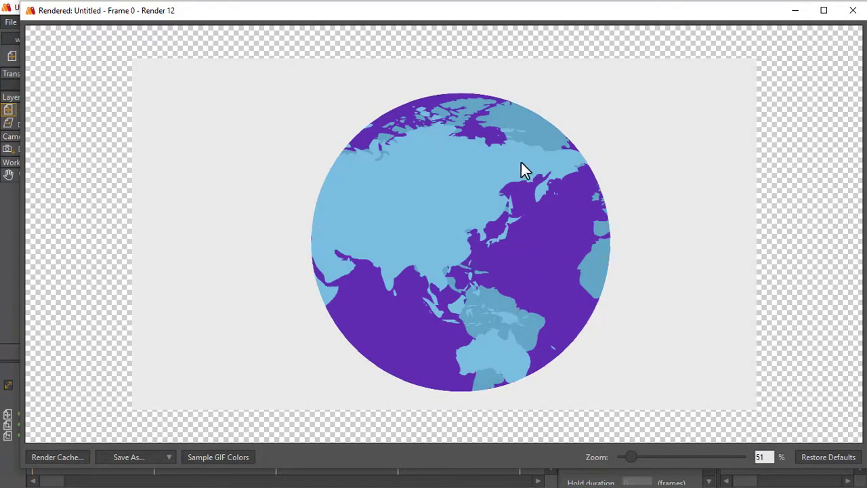
pyautogui.click(857, 9)
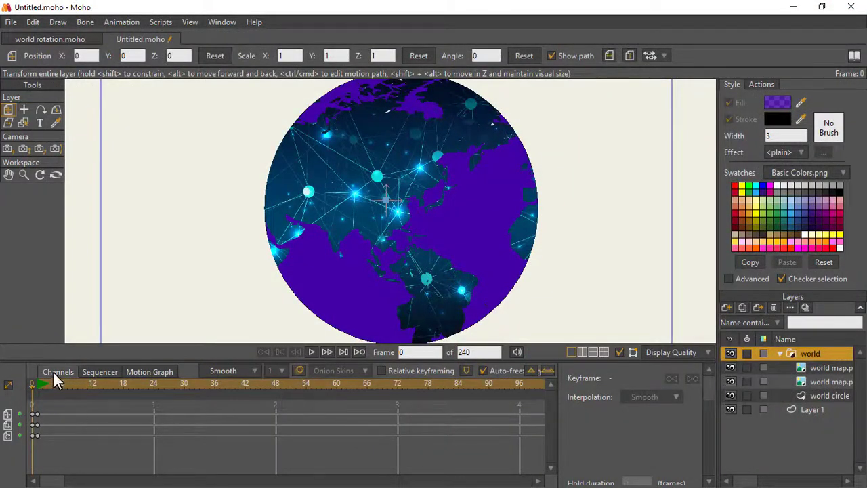
pyautogui.moveTo(40, 384); pyautogui.dragTo(296, 416)
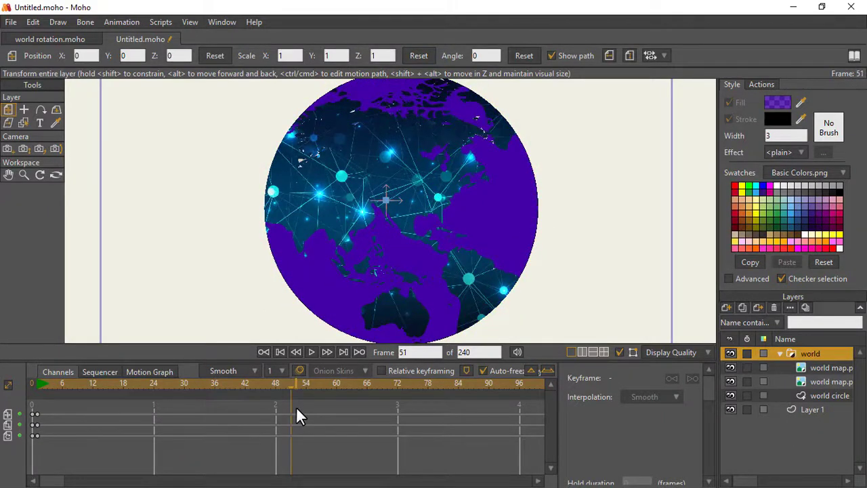